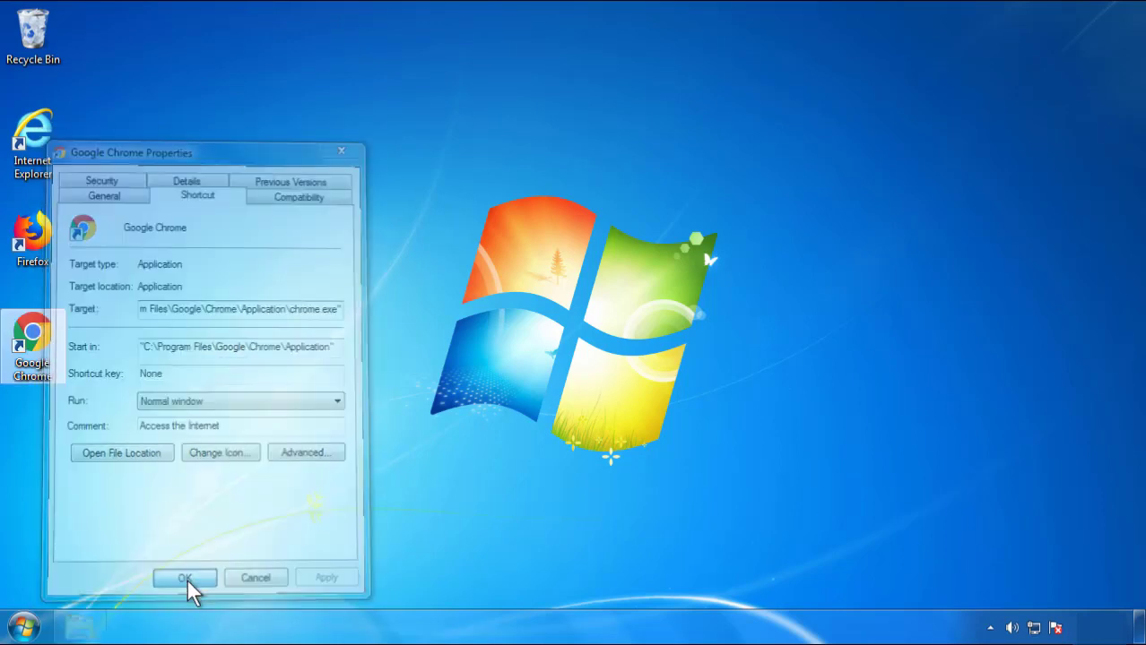
Close the Google Chrome shortcut's Properties window so the Start menu is showing
click(25, 628)
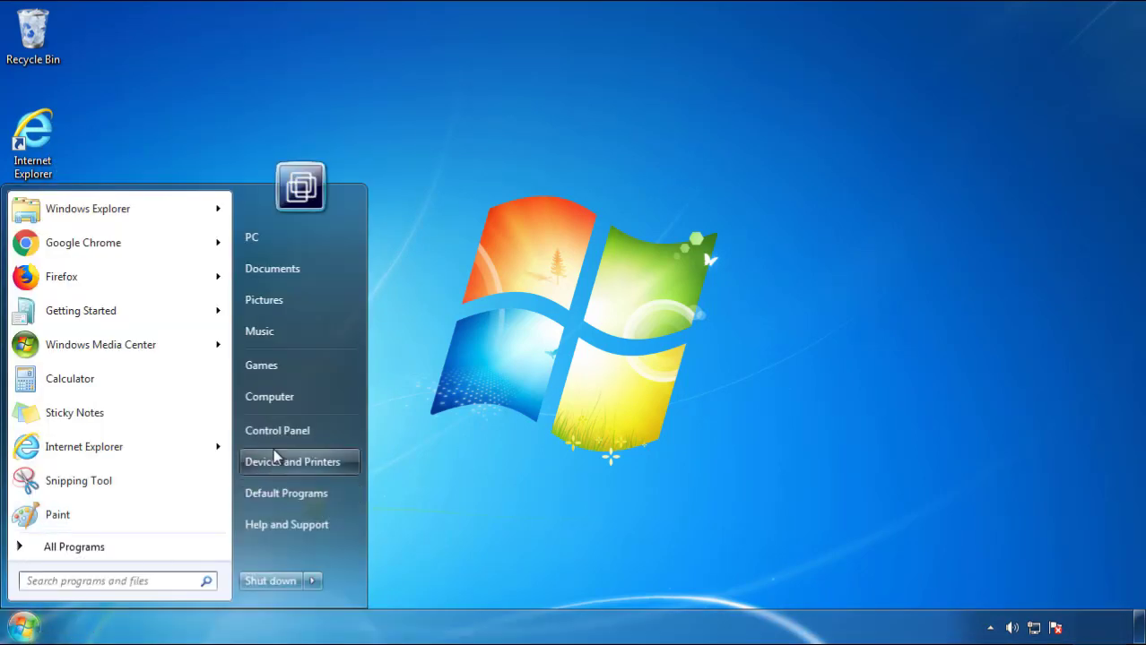
Uninstall SearchMine 2.00 from the newest-first programs list, then close Programs and Features
click(287, 430)
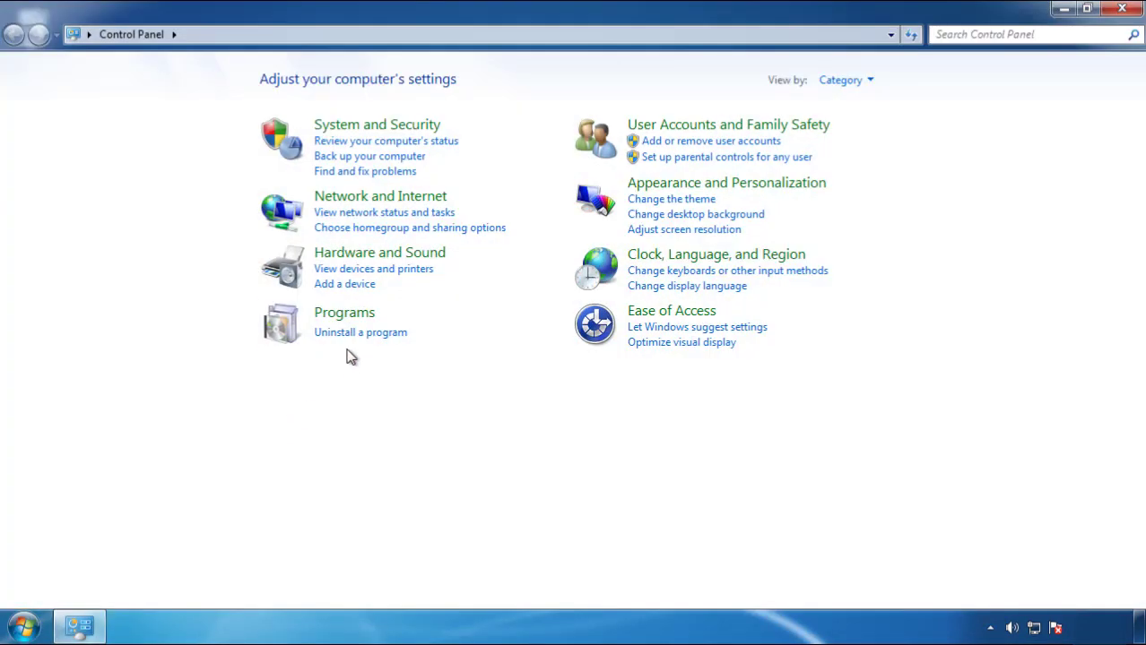
click(359, 337)
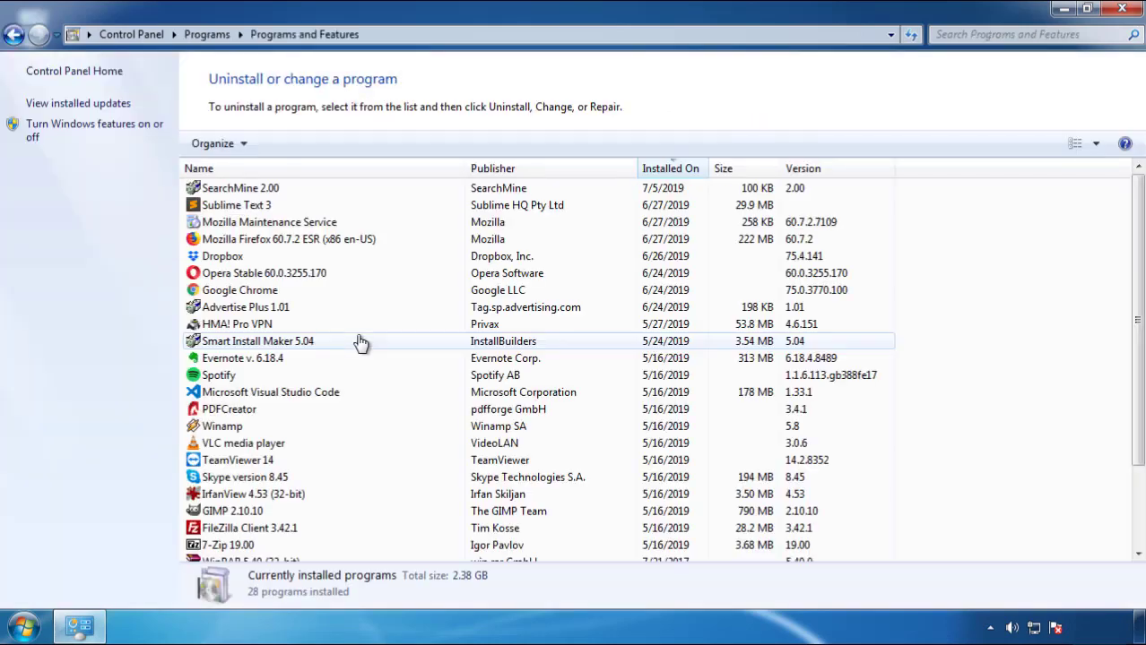
click(671, 169)
click(667, 172)
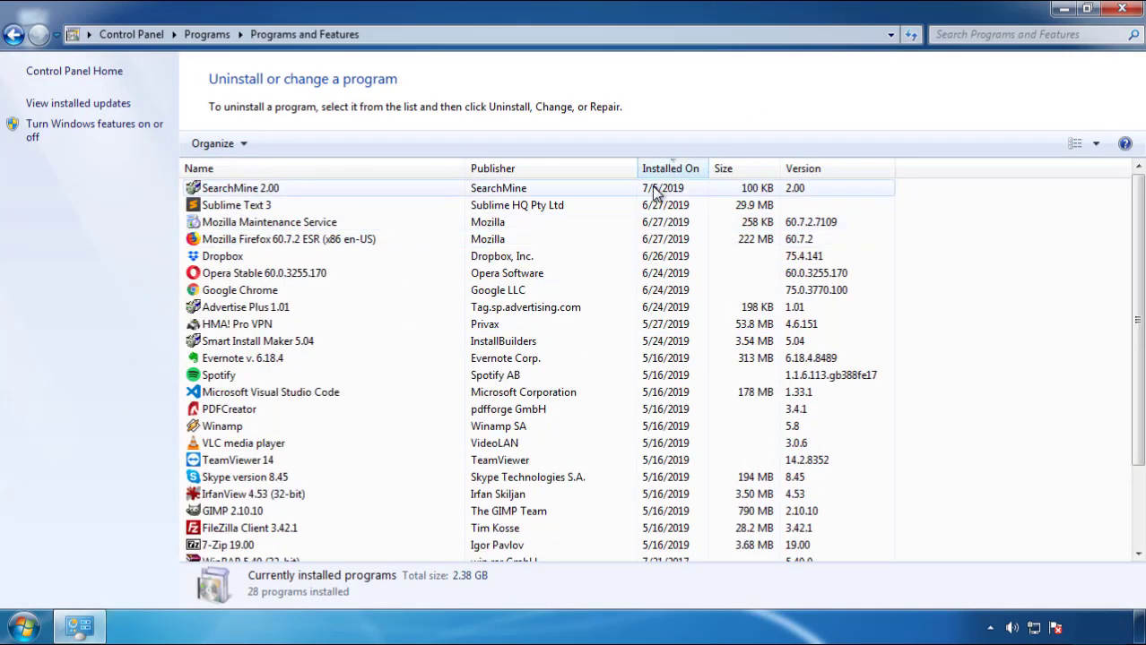
click(240, 190)
click(285, 144)
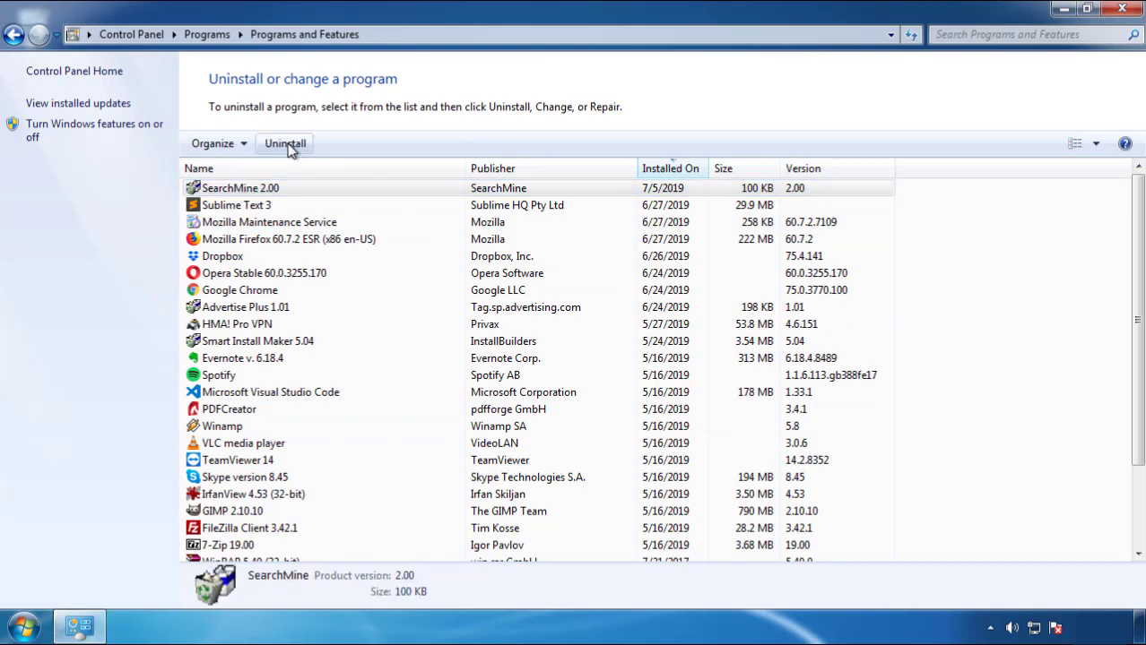
click(665, 474)
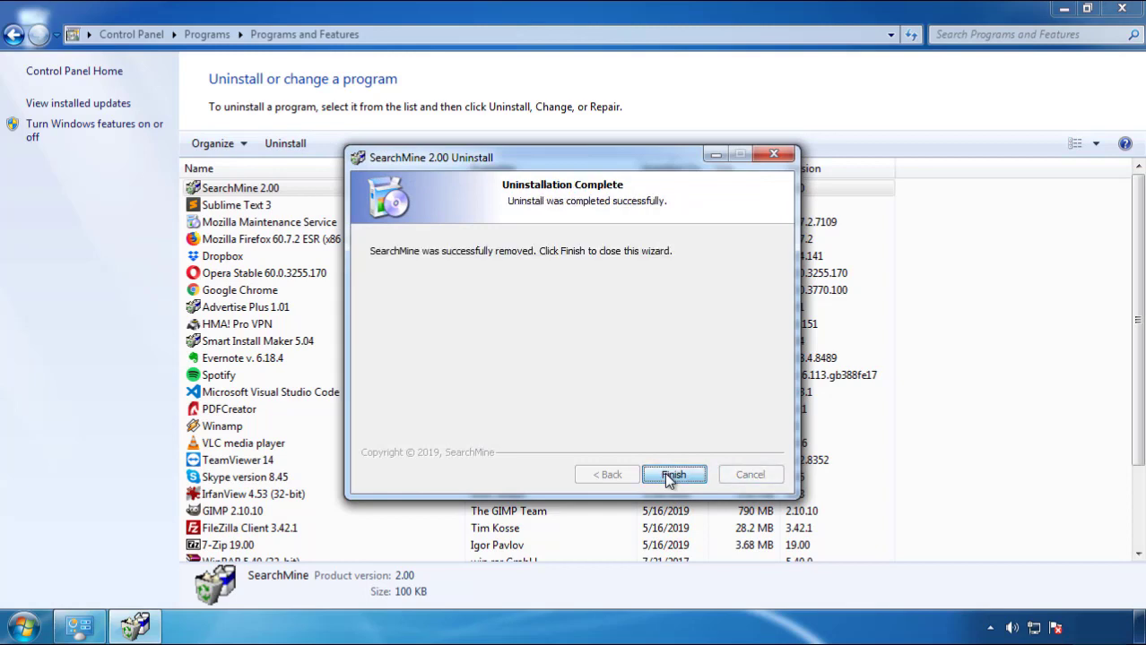
click(666, 474)
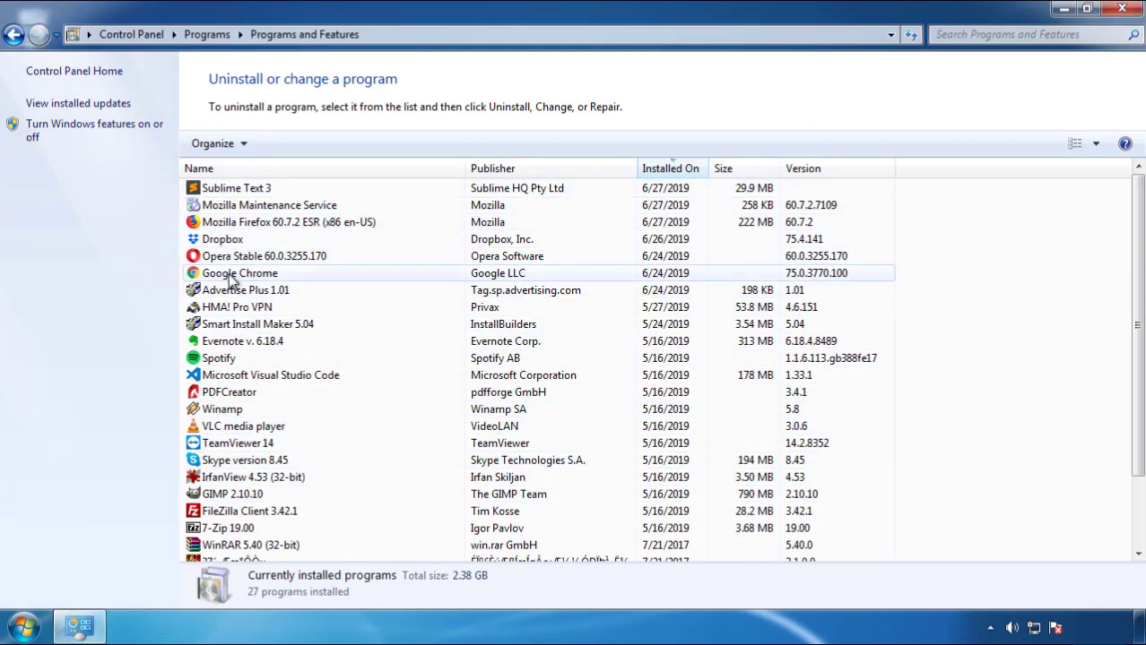
click(1122, 10)
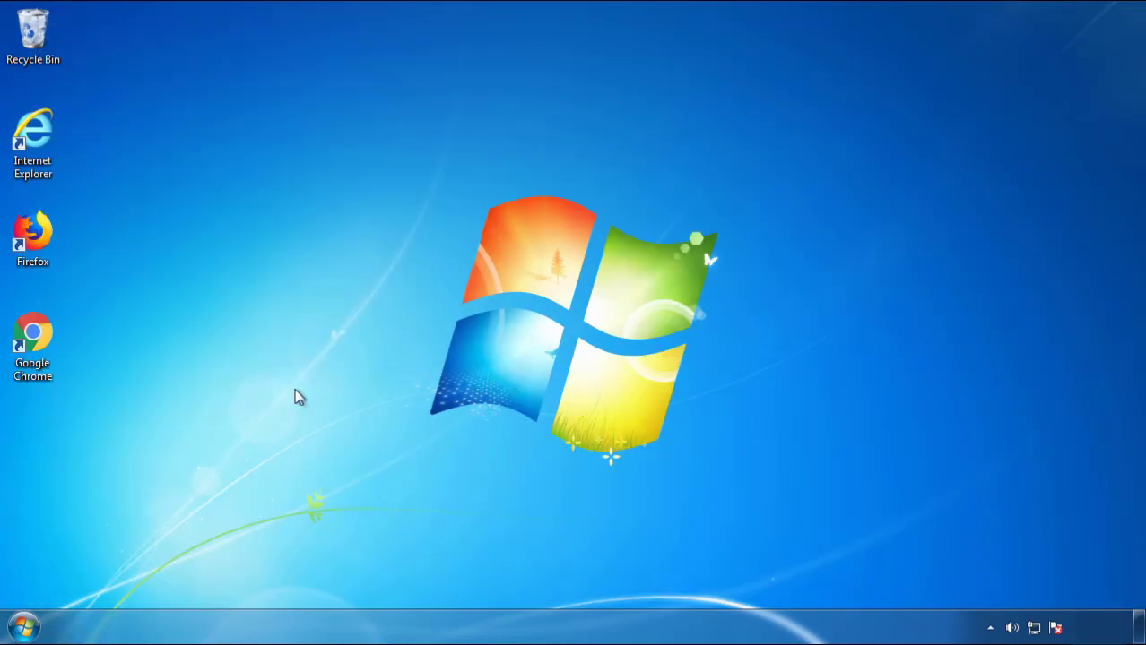
Restart the computer and boot into Safe Mode from Advanced Boot Options
click(22, 628)
click(312, 581)
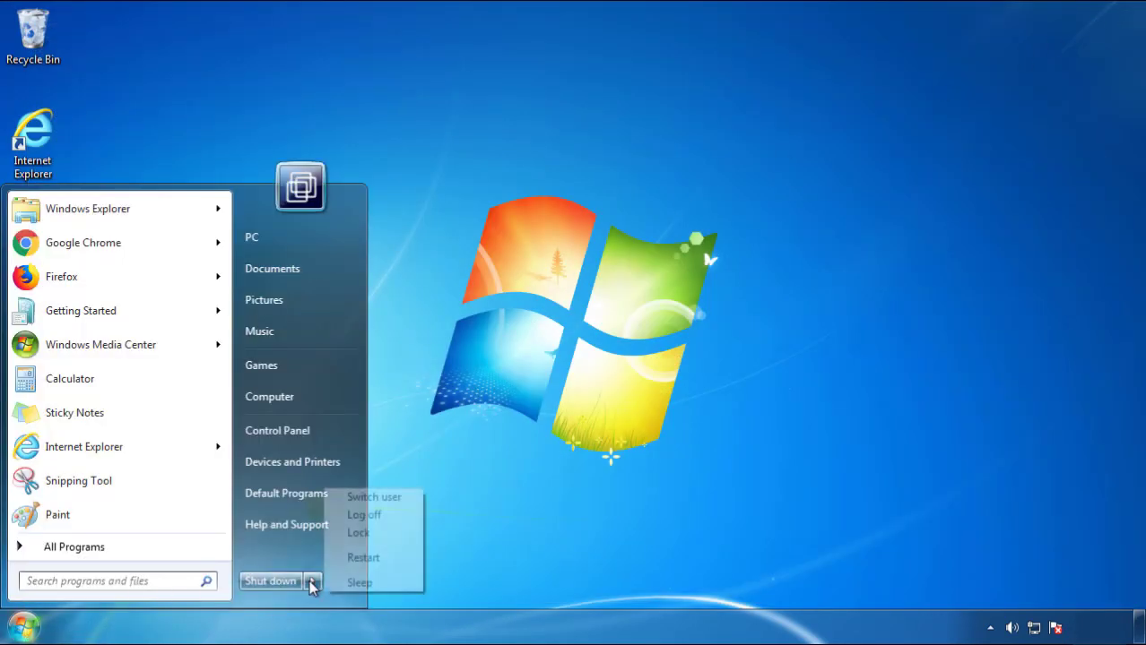
click(596, 488)
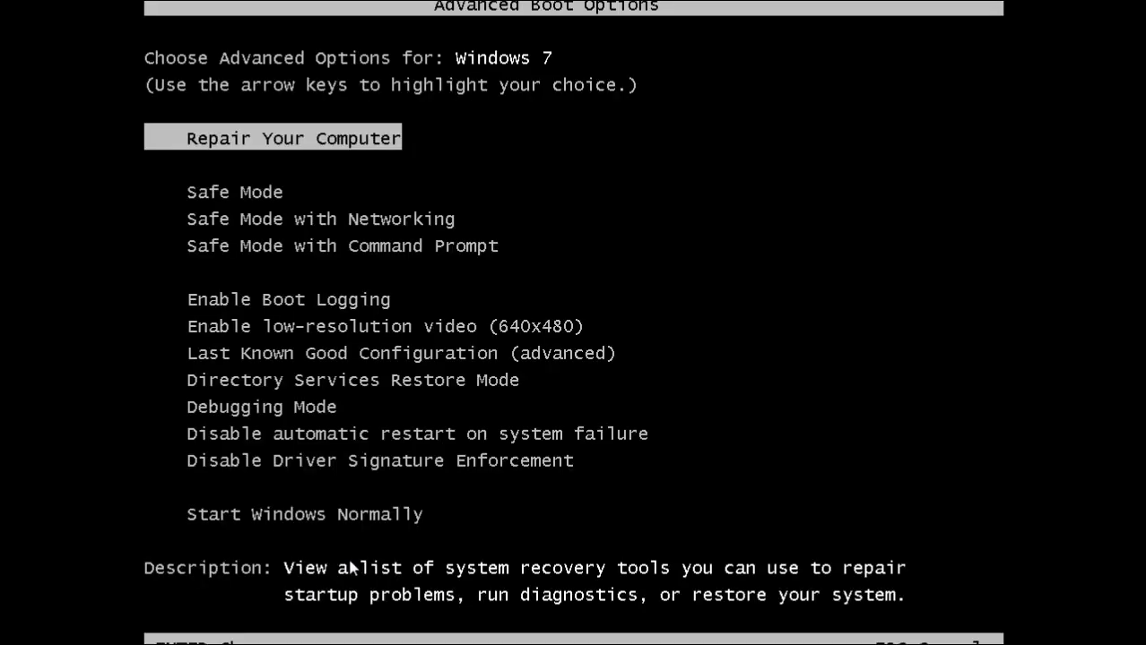
key(Down)
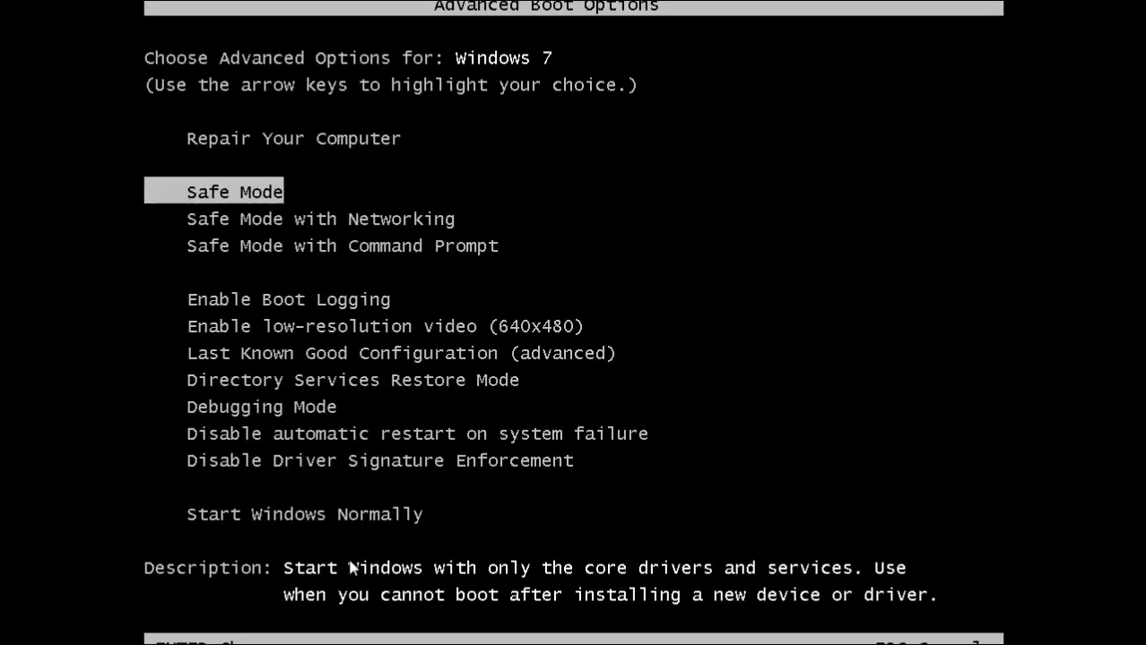
key(Return)
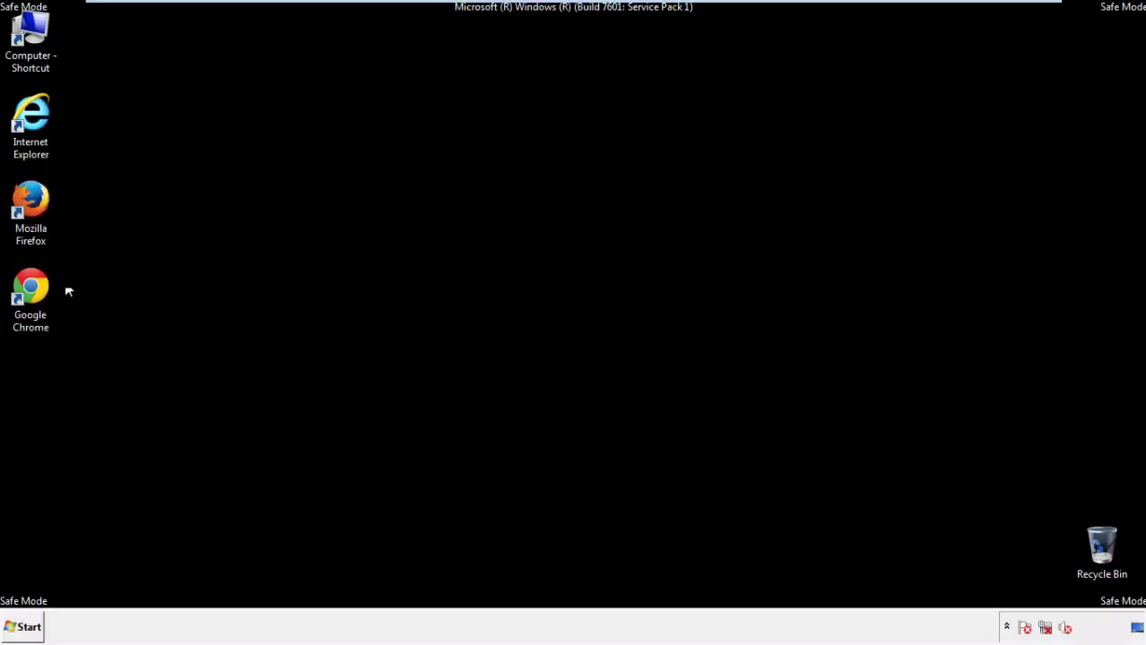
Launch Firefox, decline the default-browser prompt, and show the Menu Bar
double_click(42, 209)
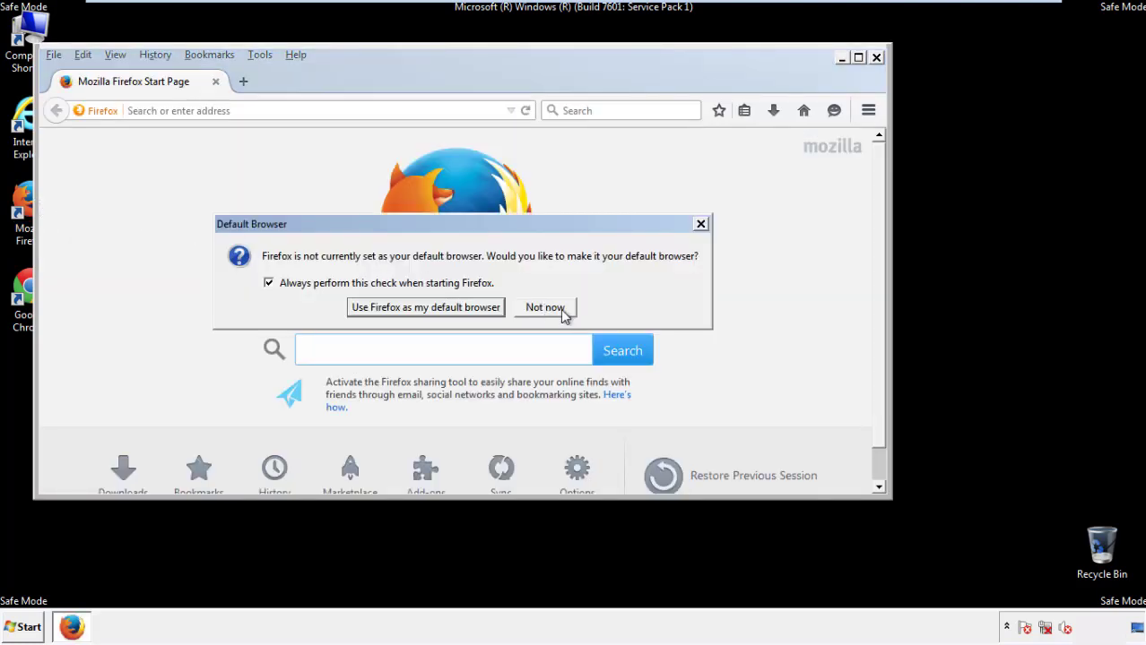
click(547, 307)
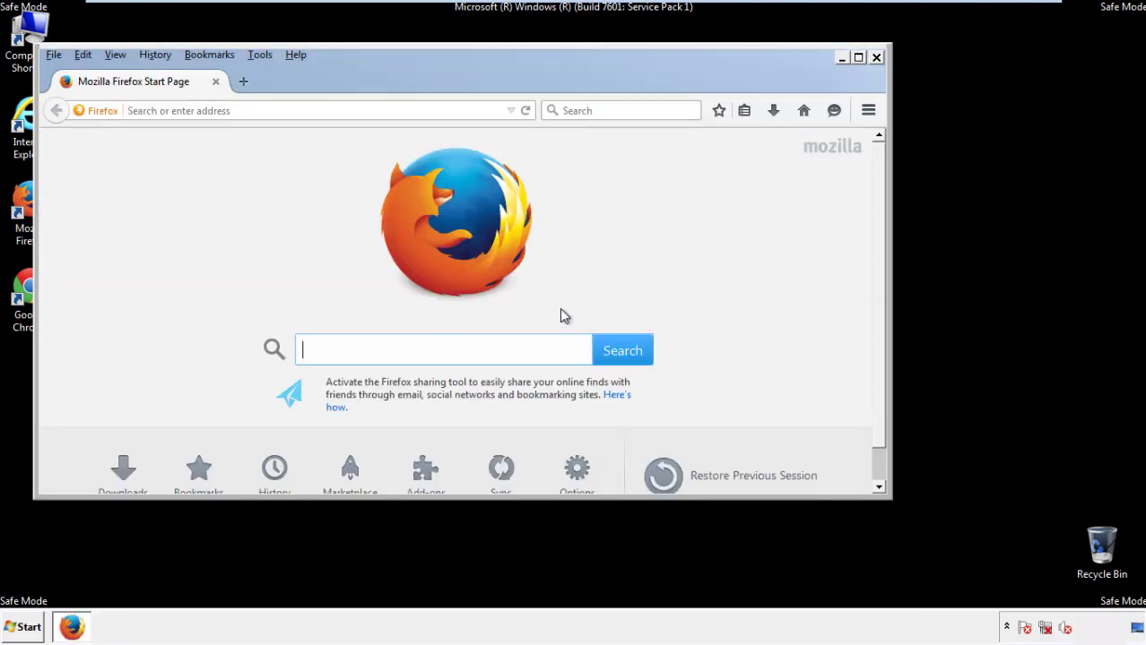
right_click(353, 79)
click(384, 134)
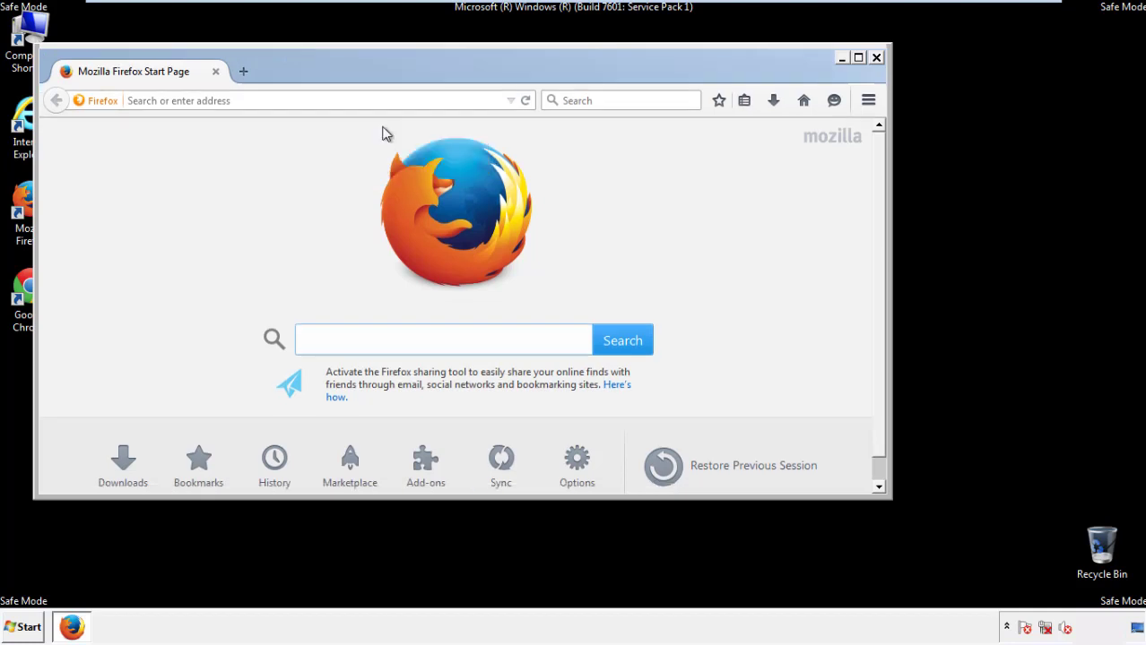
right_click(362, 75)
click(376, 140)
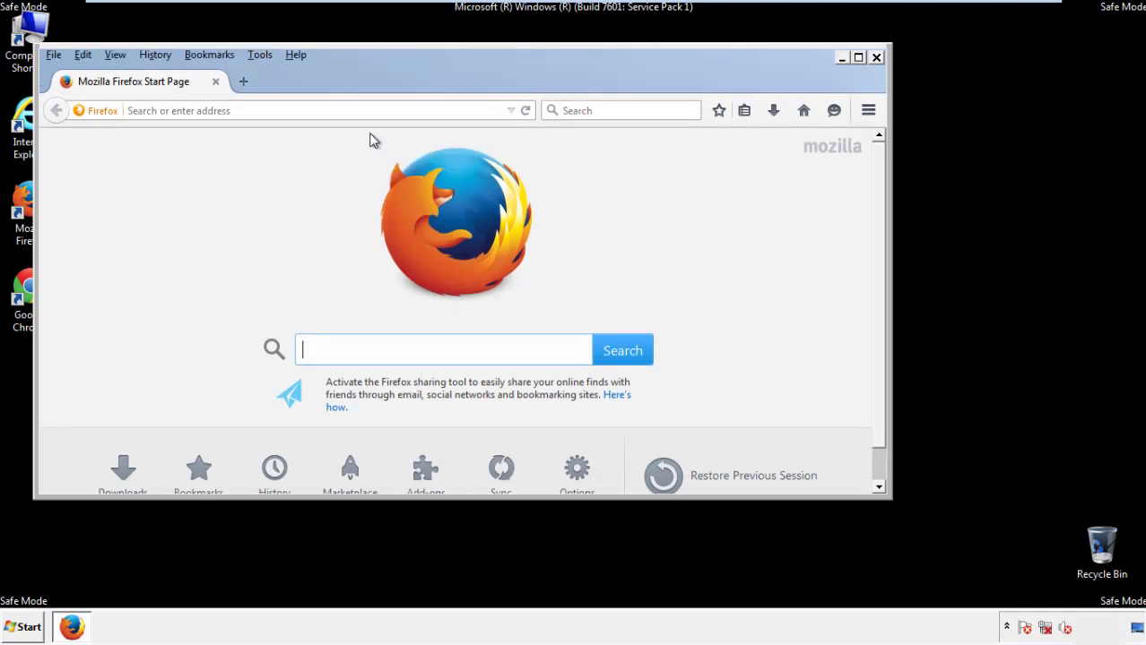
Clear all recent history with time range Everything, keeping Offline Website Data and Site Preferences checked
click(161, 56)
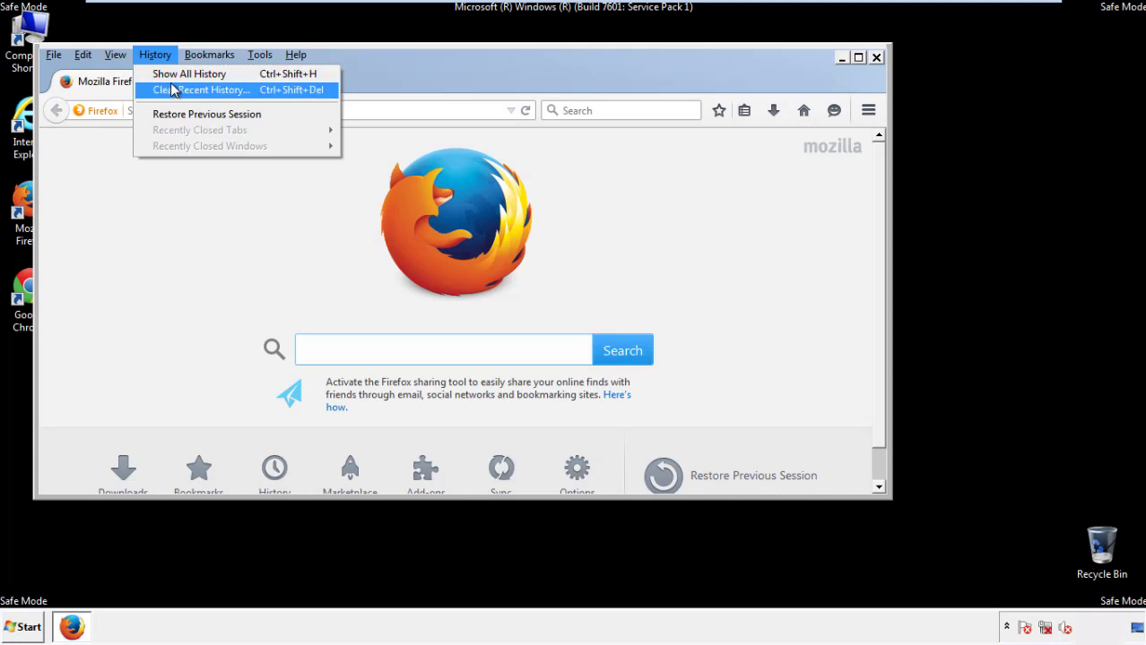
click(173, 88)
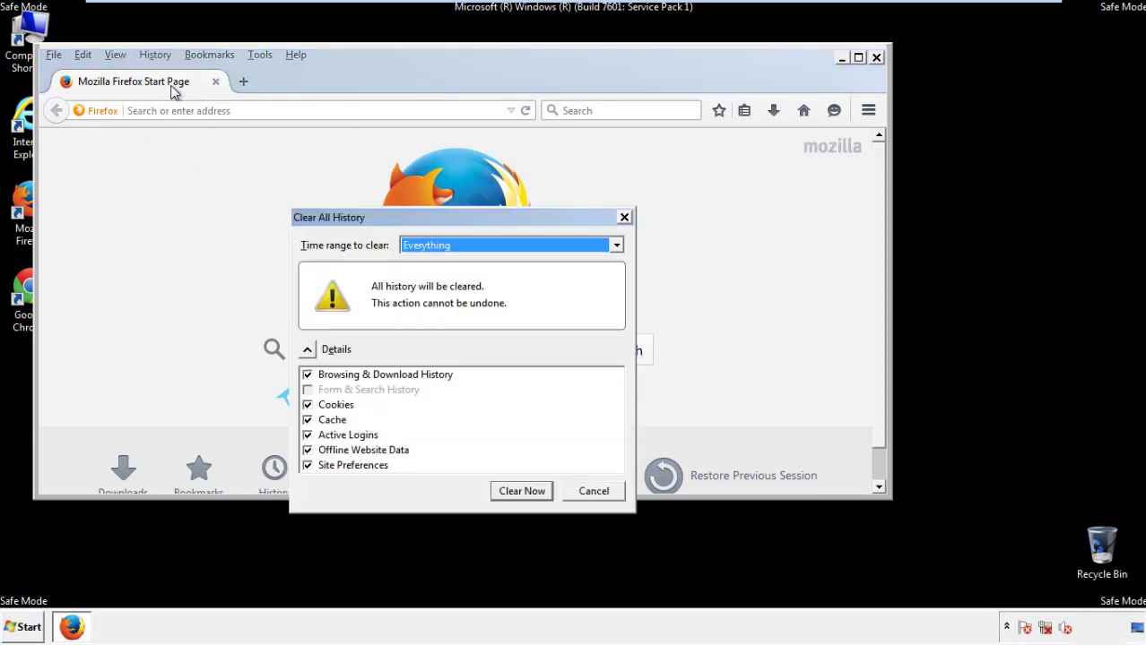
click(422, 246)
click(430, 337)
click(307, 450)
click(308, 450)
click(308, 466)
click(308, 466)
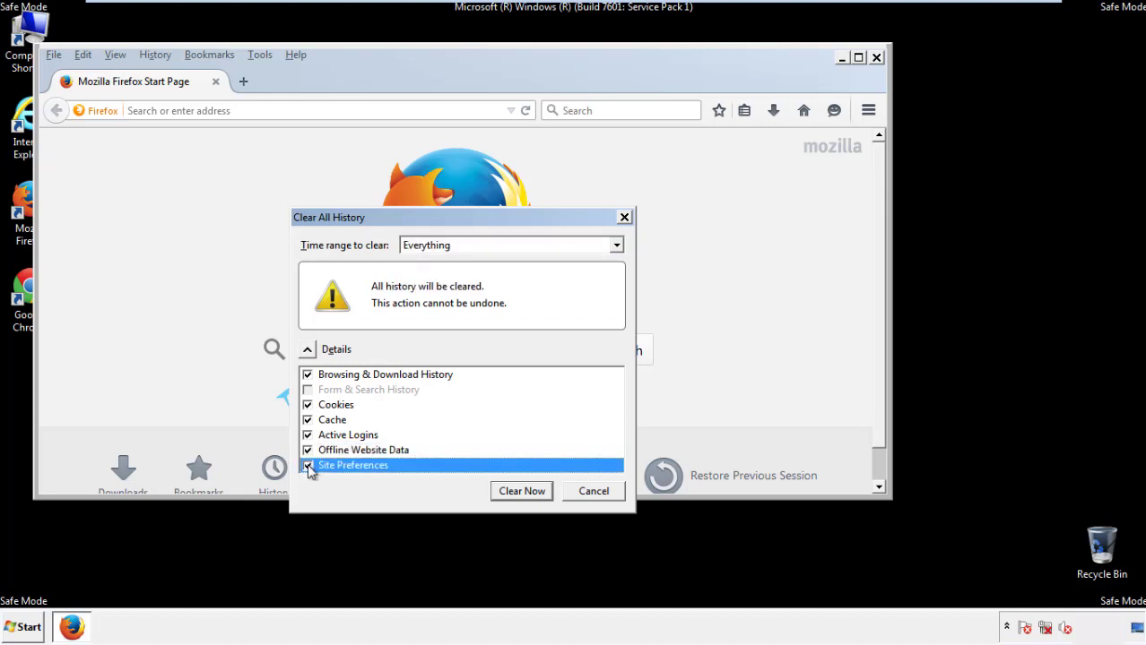
click(520, 491)
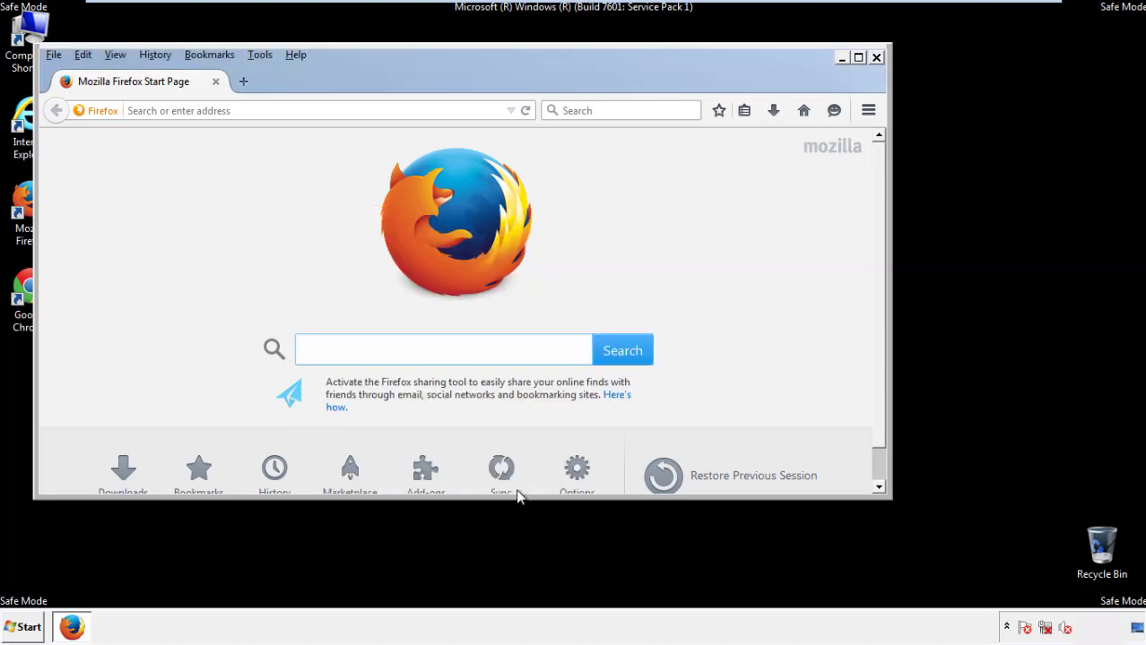
Refresh Firefox to its defaults from Troubleshooting Information, then close the browser
click(295, 54)
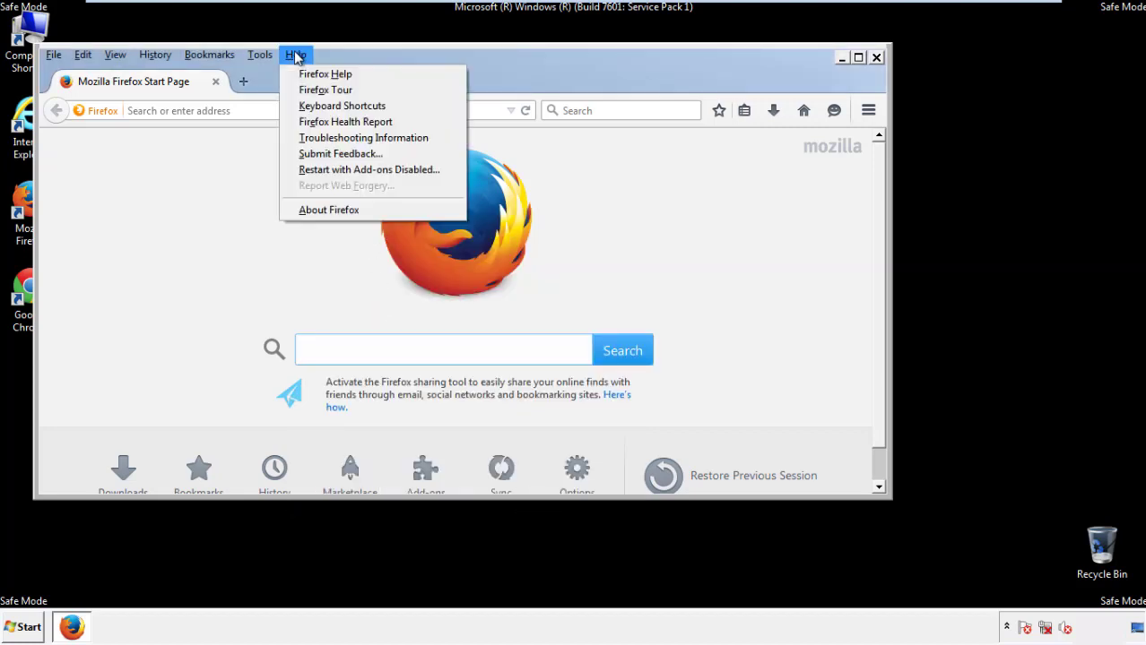
click(334, 139)
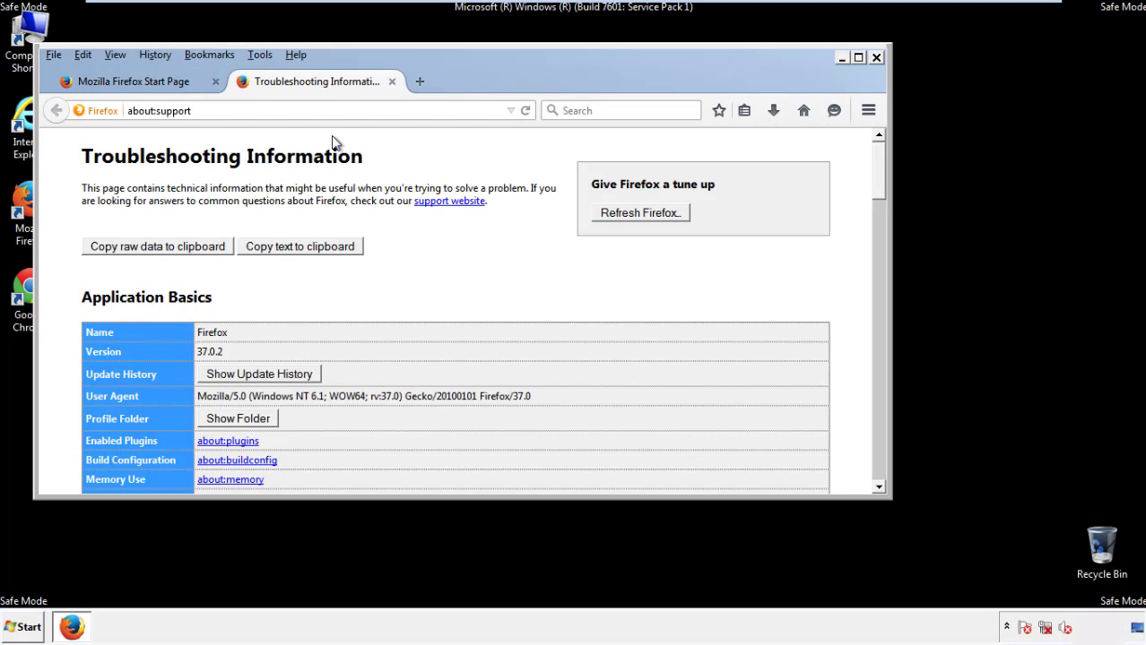
click(665, 216)
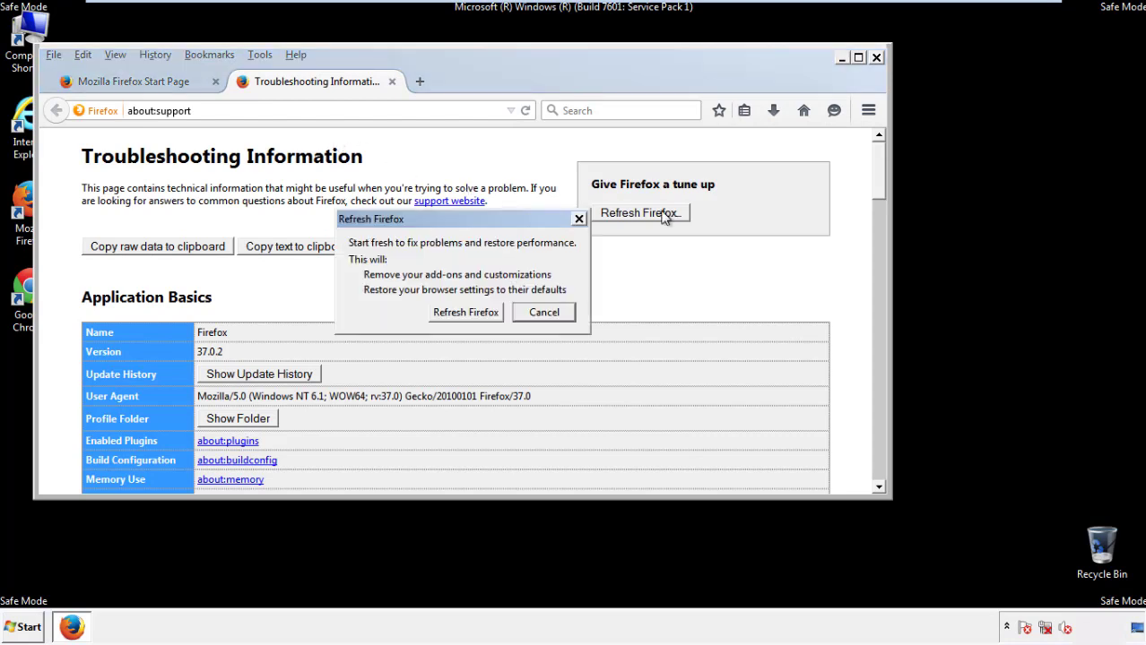
click(465, 312)
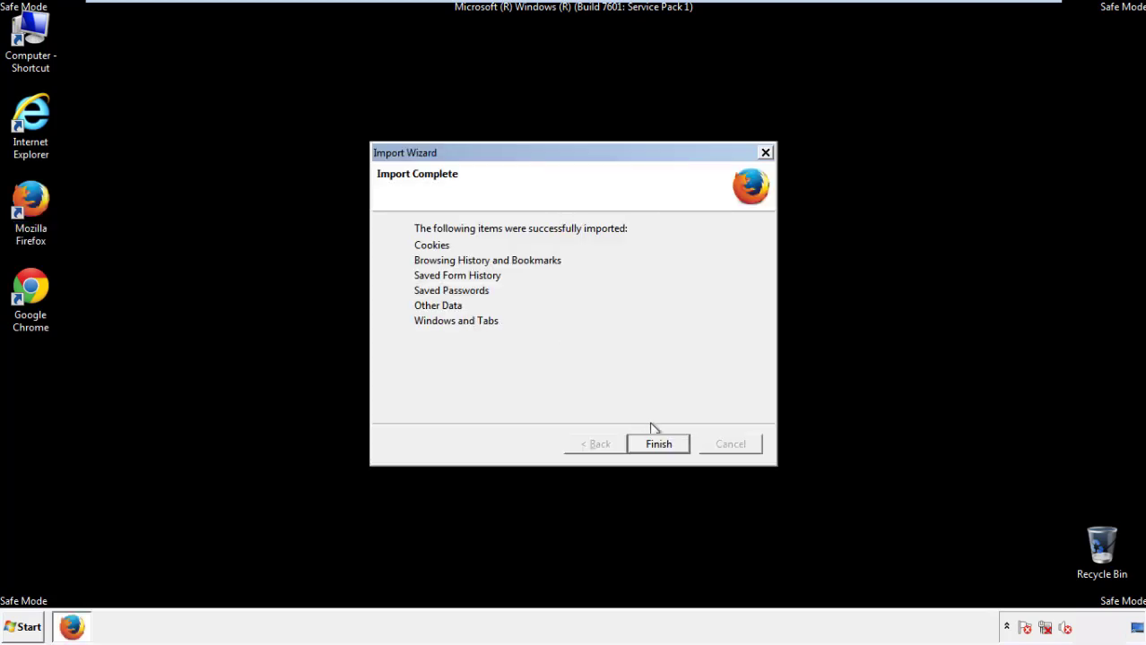
click(659, 444)
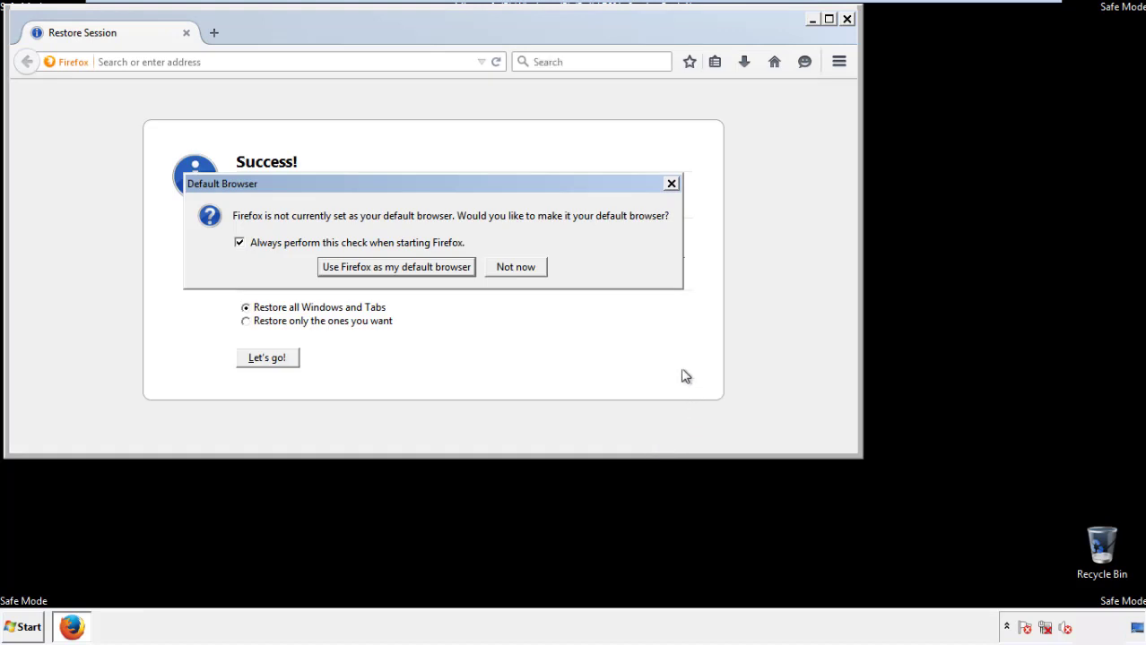
click(516, 268)
click(846, 18)
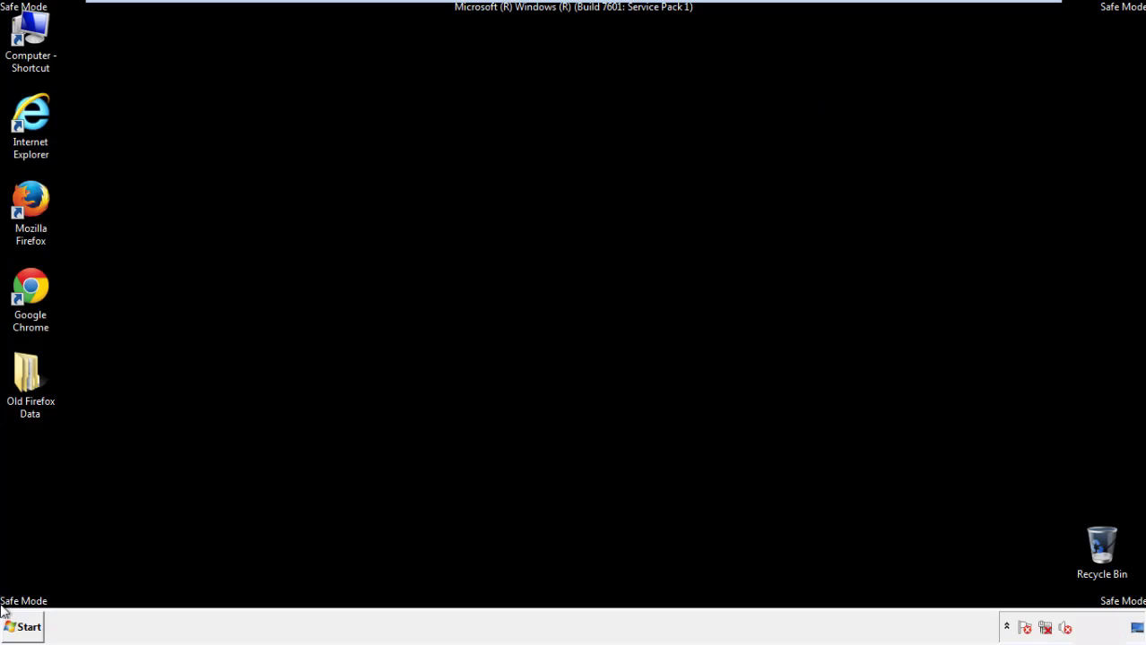
click(28, 285)
Launch Chrome, dismiss the default-browser prompt, and open Clear browsing data from Settings > History
double_click(27, 285)
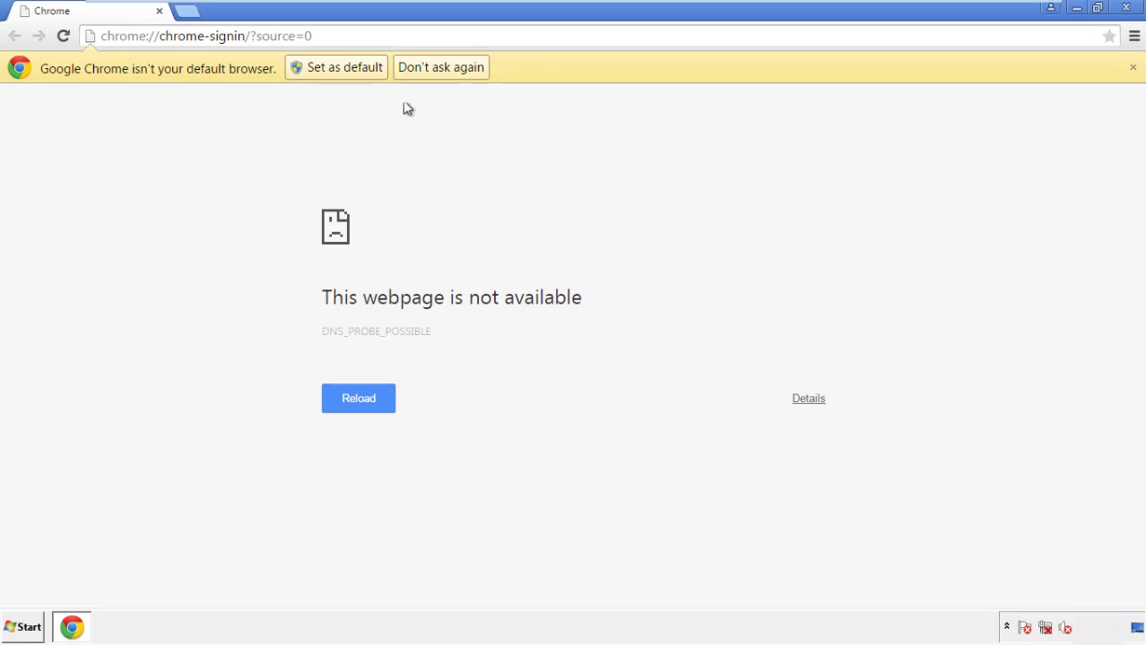
click(461, 69)
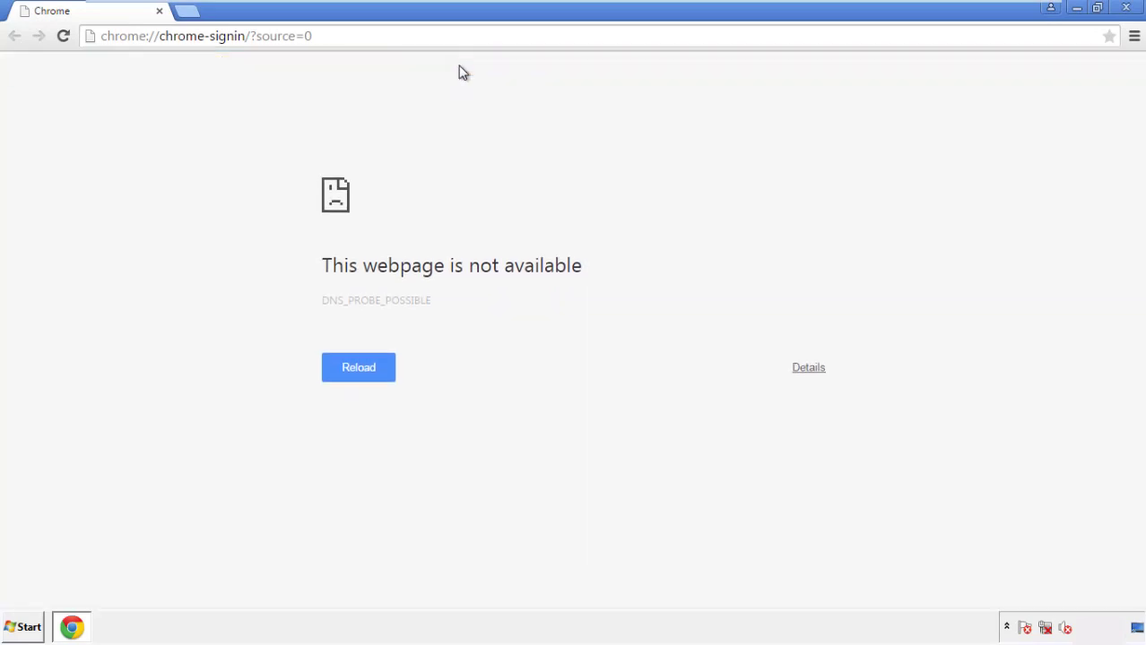
click(1134, 38)
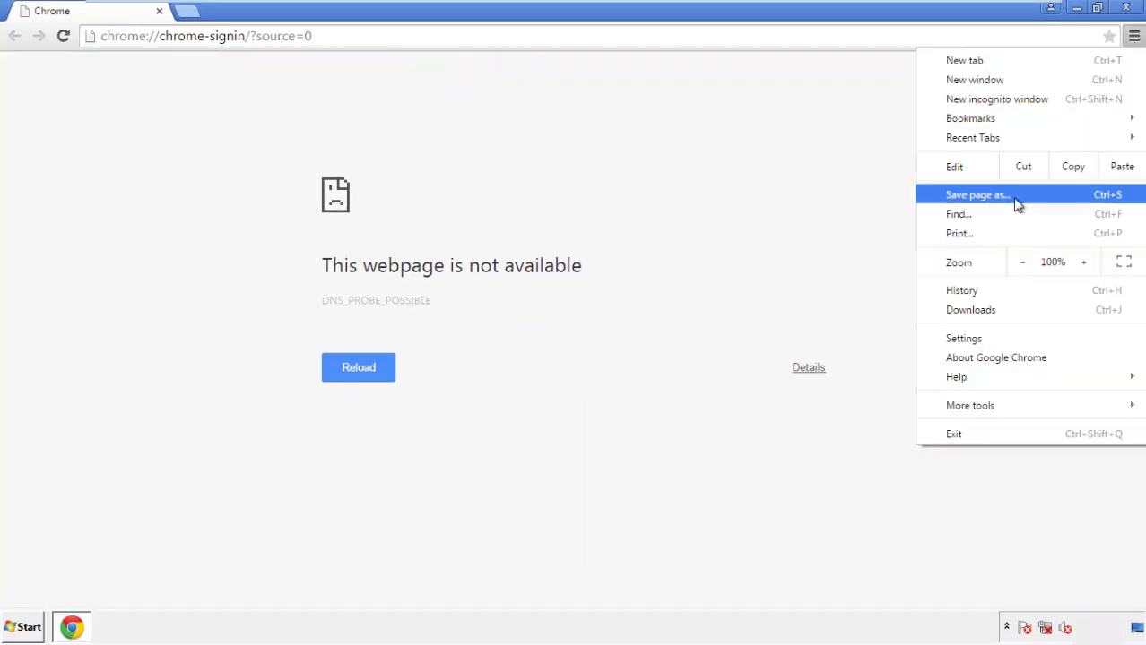
click(968, 339)
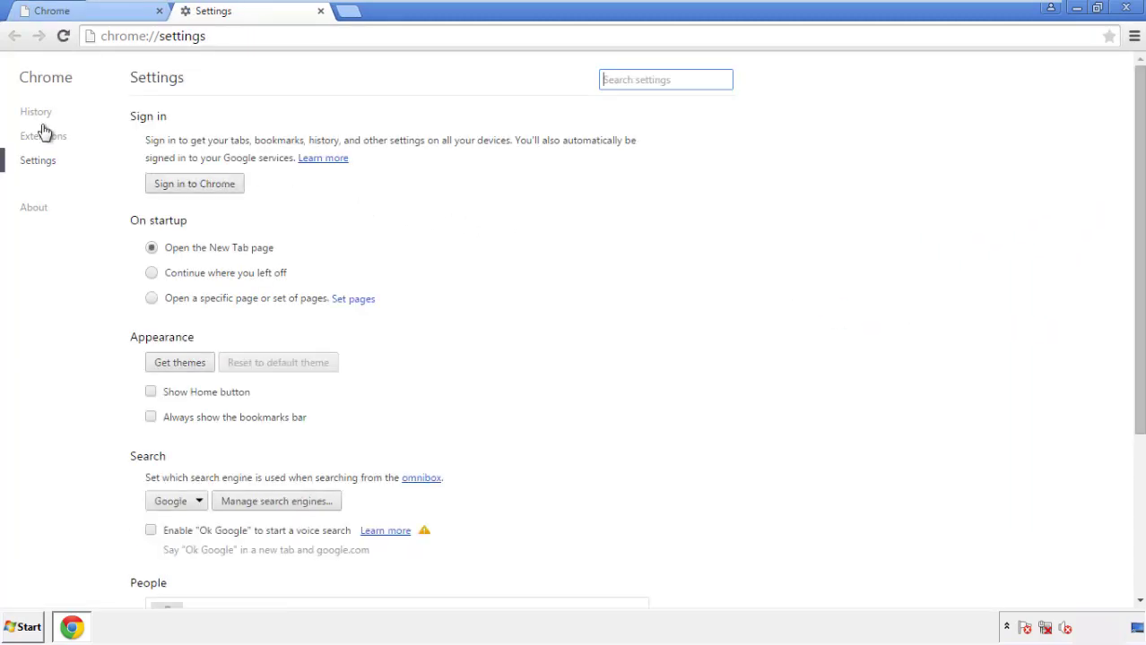
click(36, 112)
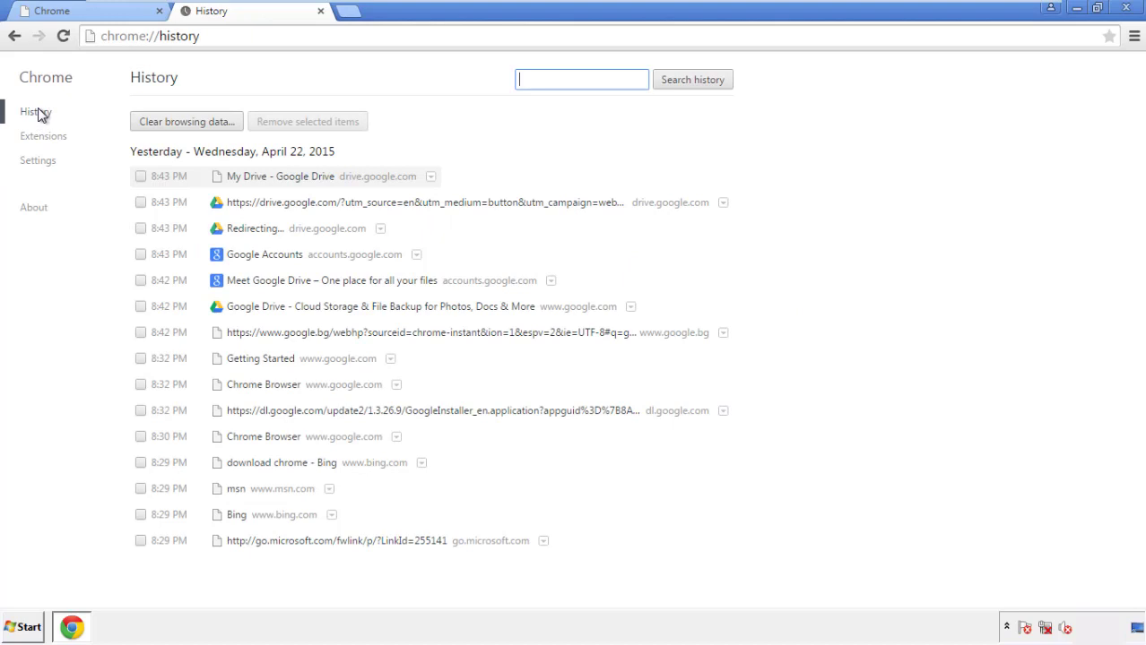
click(173, 123)
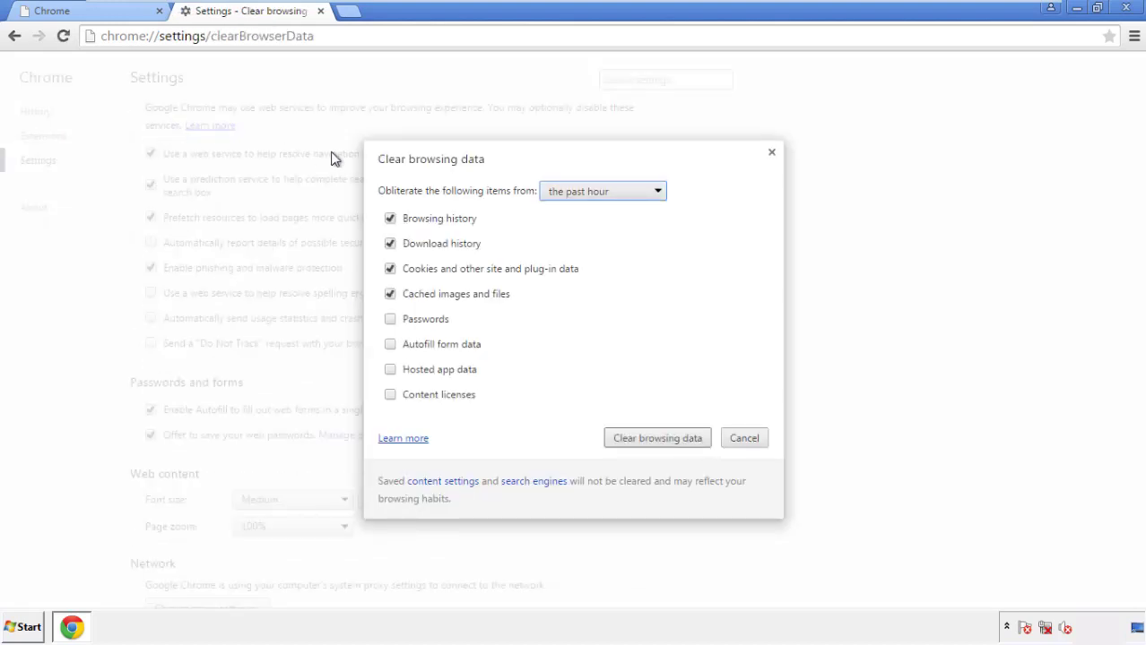
Clear Chrome's browsing data from the beginning of time, including autofill form data
click(577, 194)
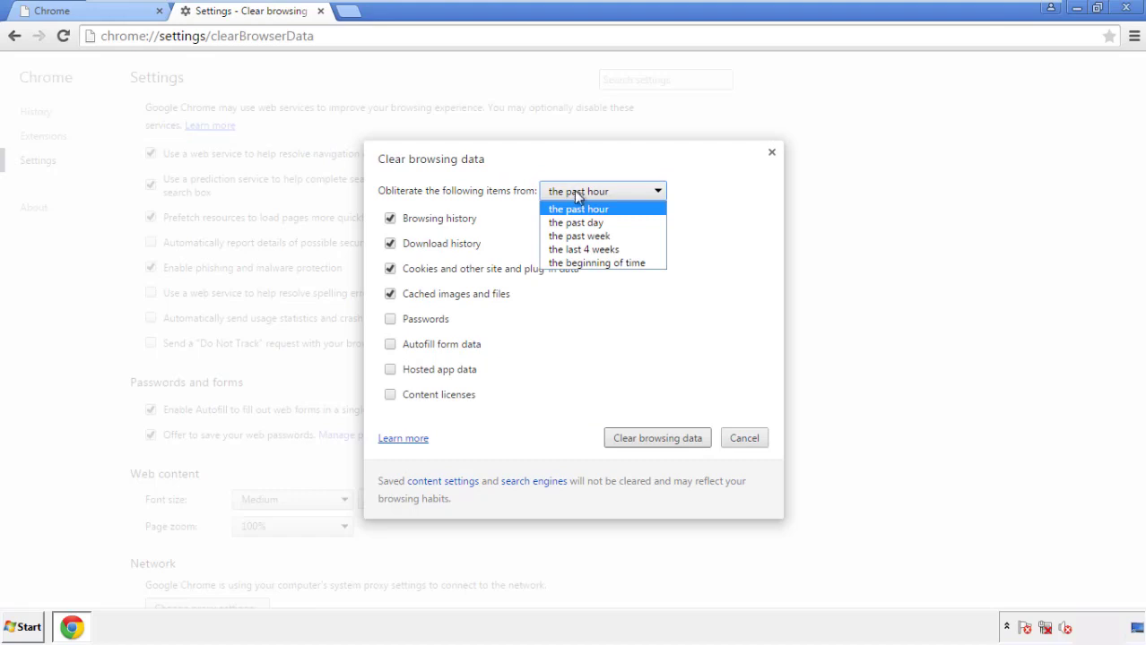
click(574, 265)
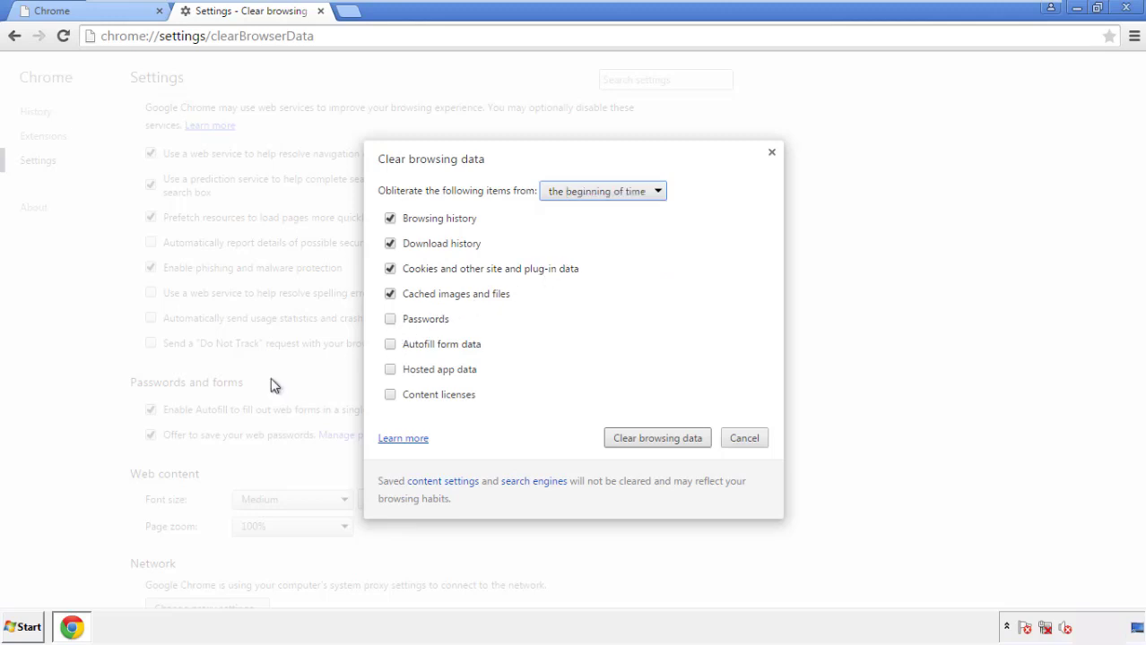
click(395, 347)
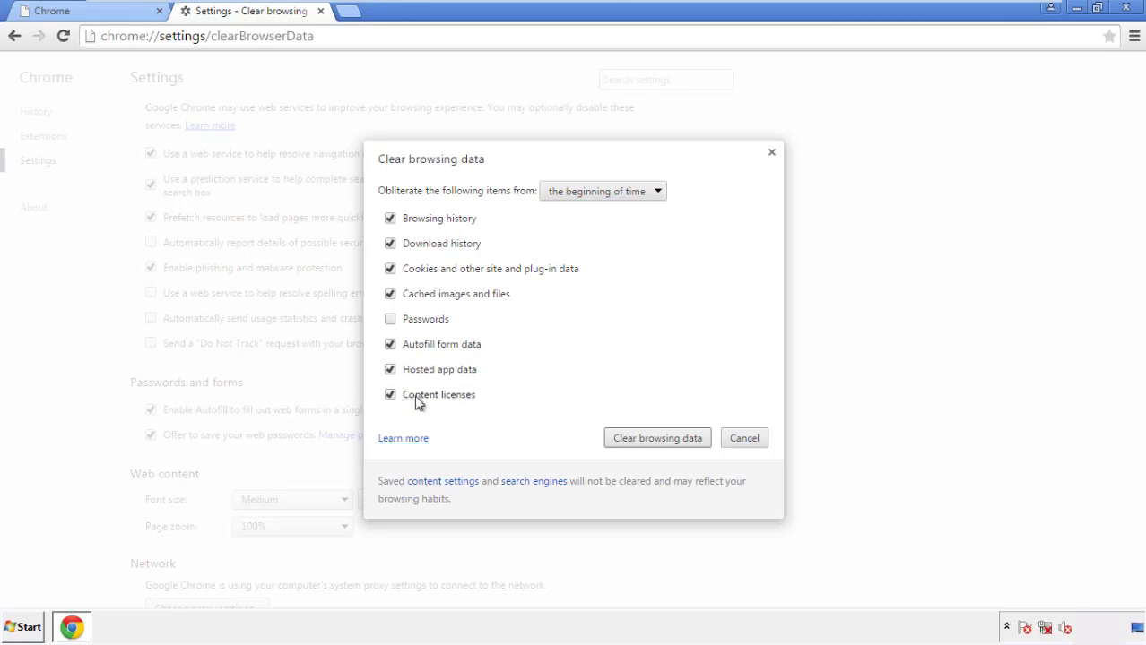
click(644, 441)
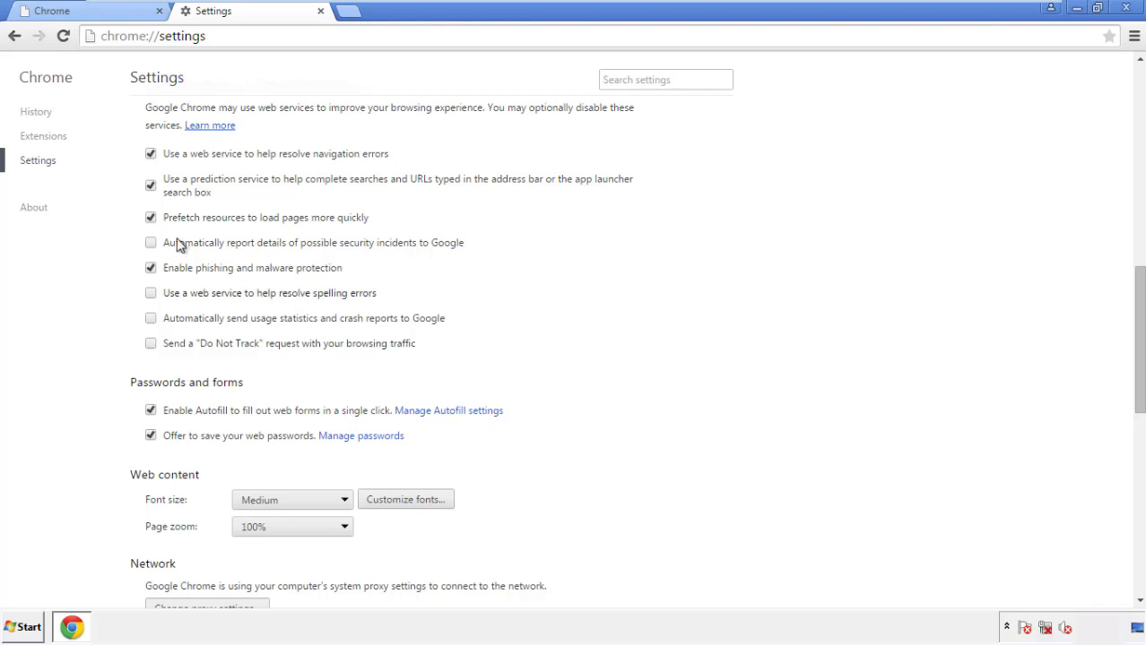
Reset Chrome's settings to their original defaults and close the browser
drag(1140, 285, 1115, 499)
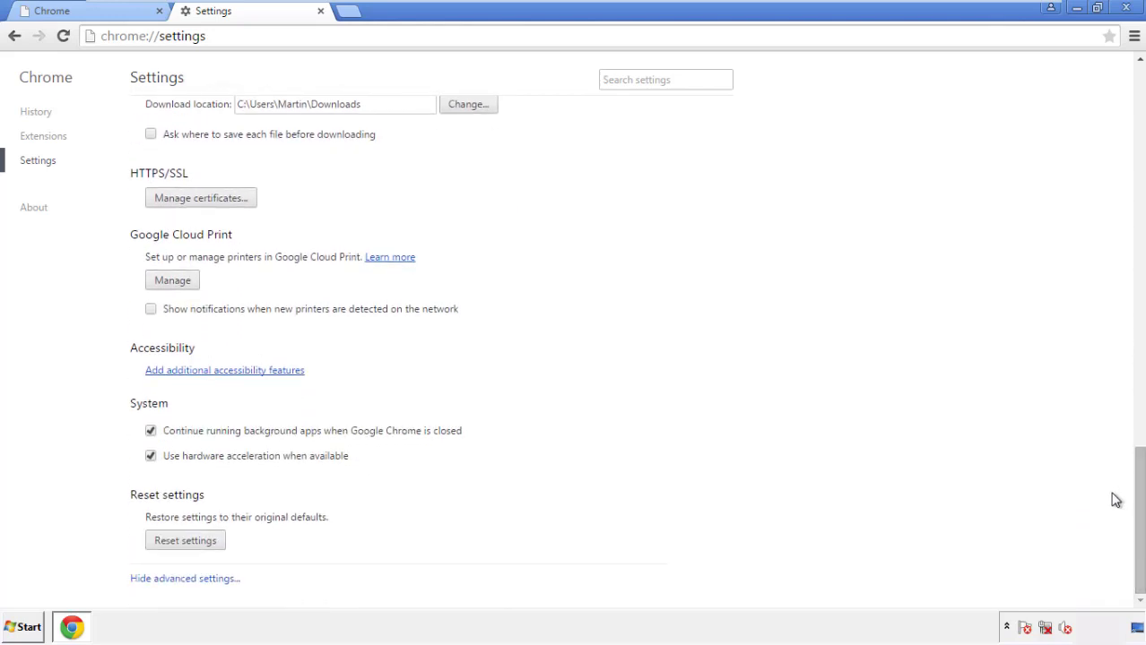
click(216, 546)
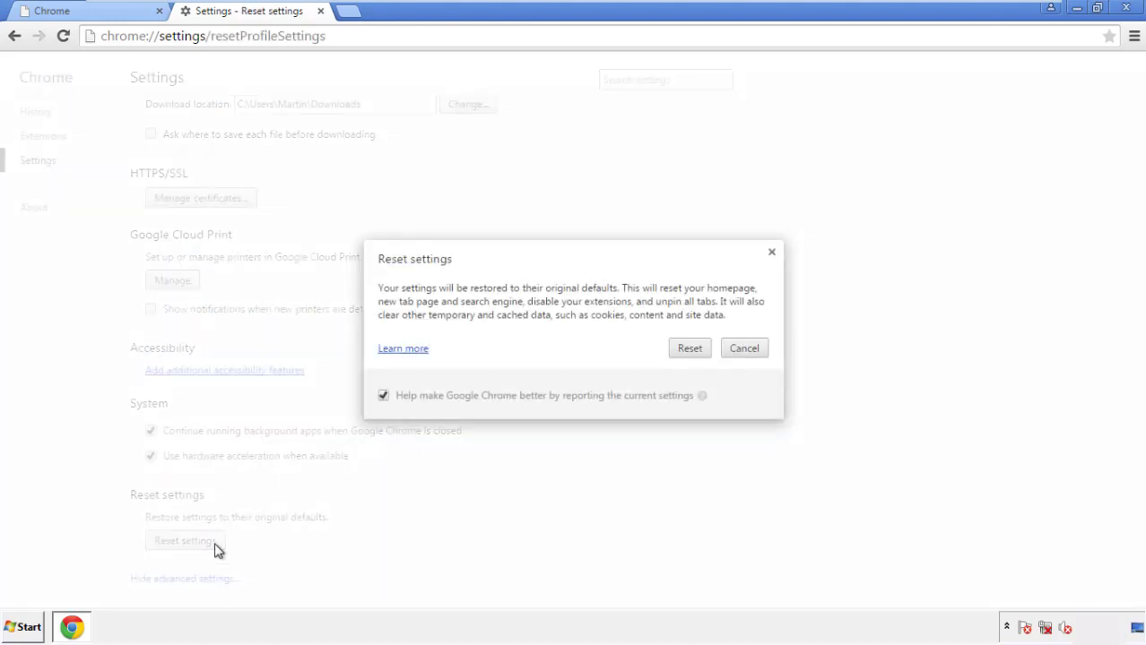
click(690, 349)
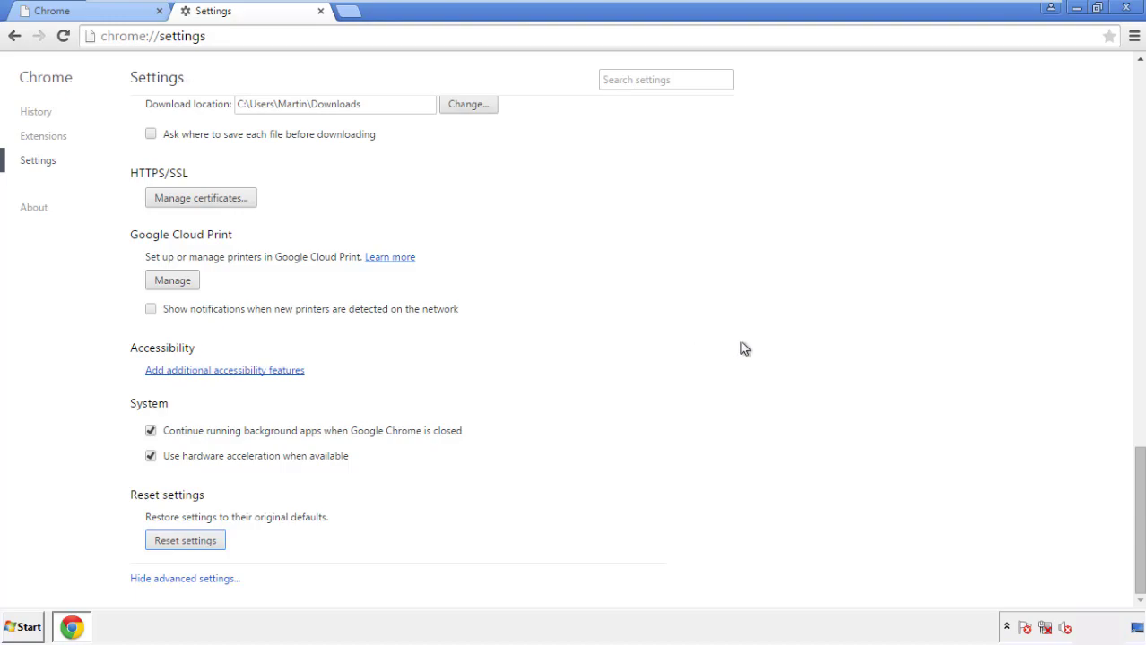
click(1126, 7)
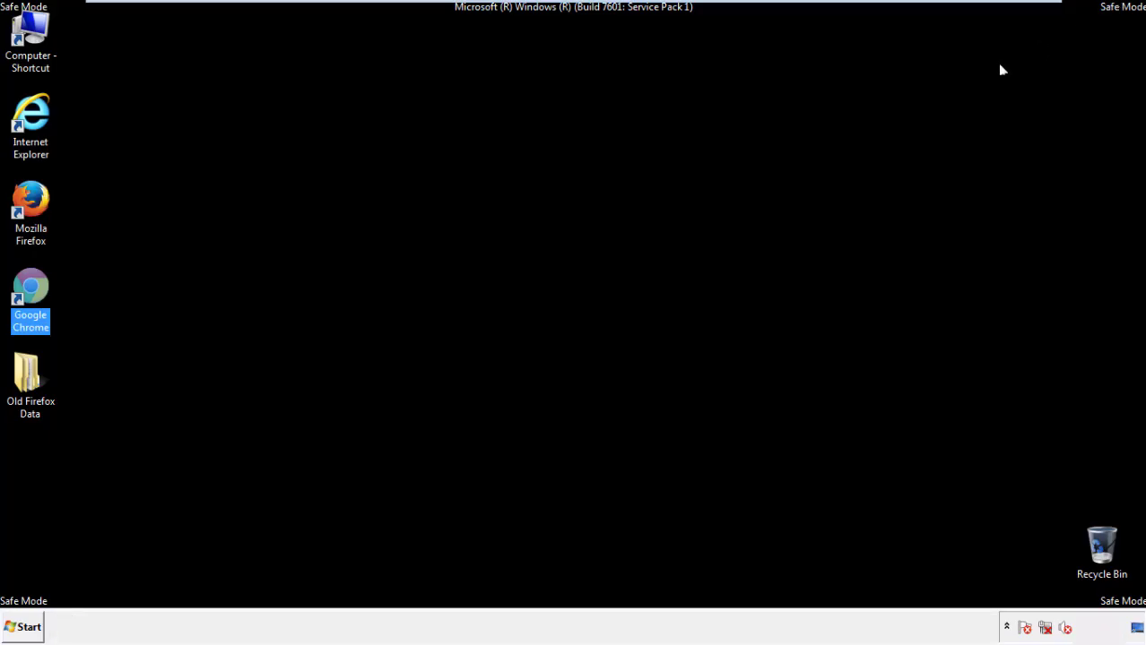
Relaunch Firefox and show its installed extensions in the Add-ons Manager
click(618, 290)
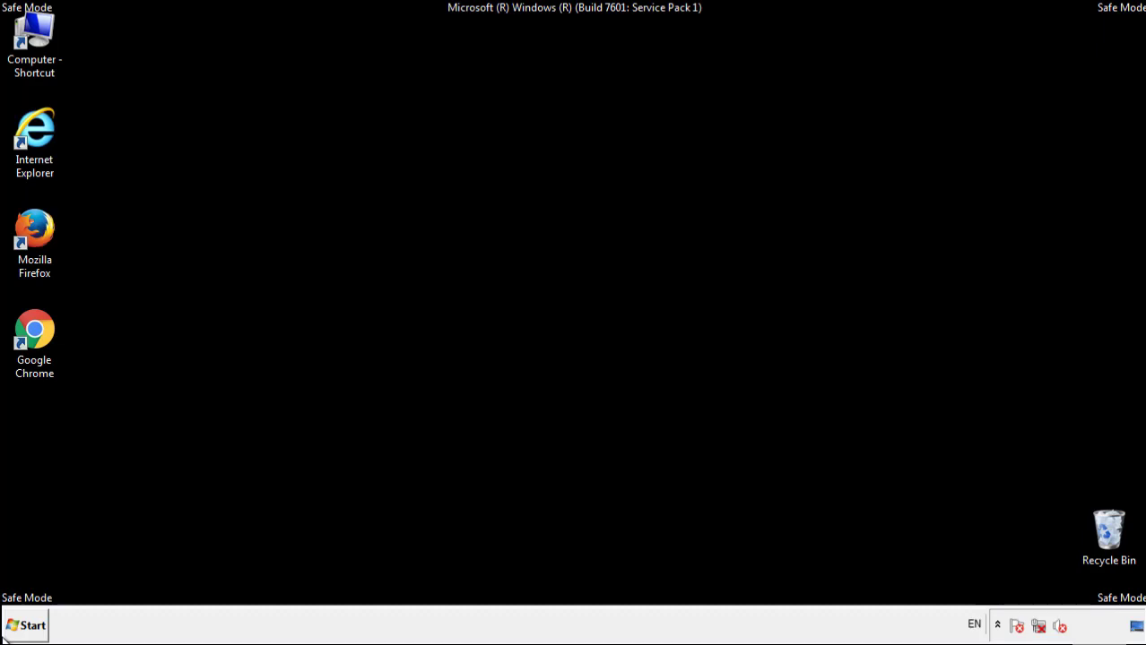
double_click(44, 222)
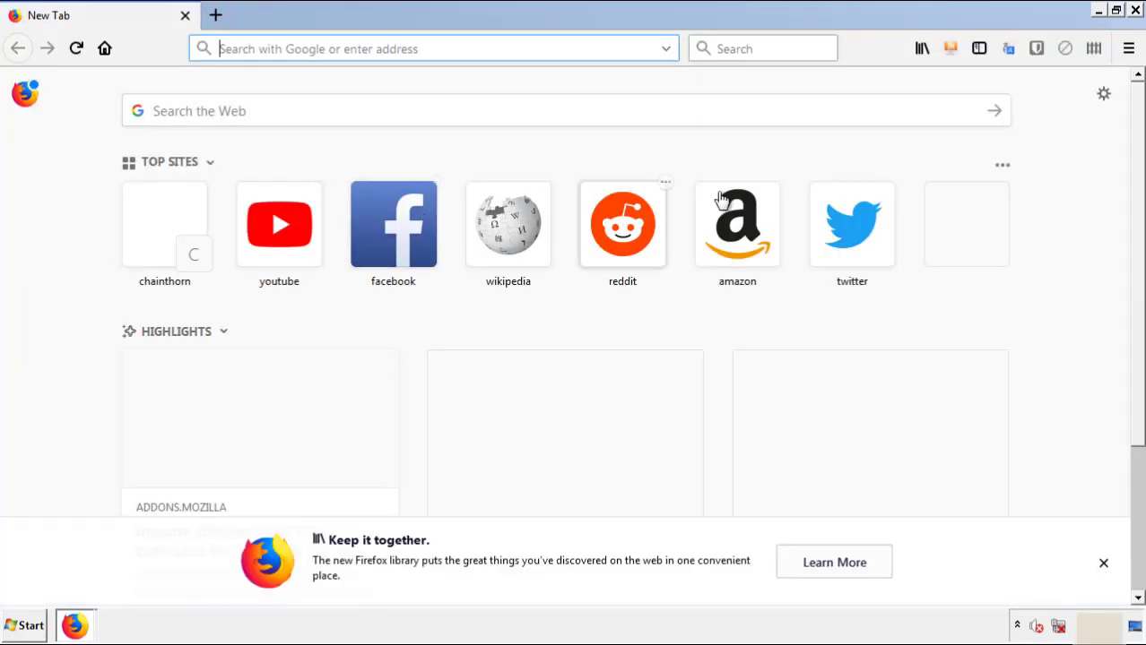
click(1128, 49)
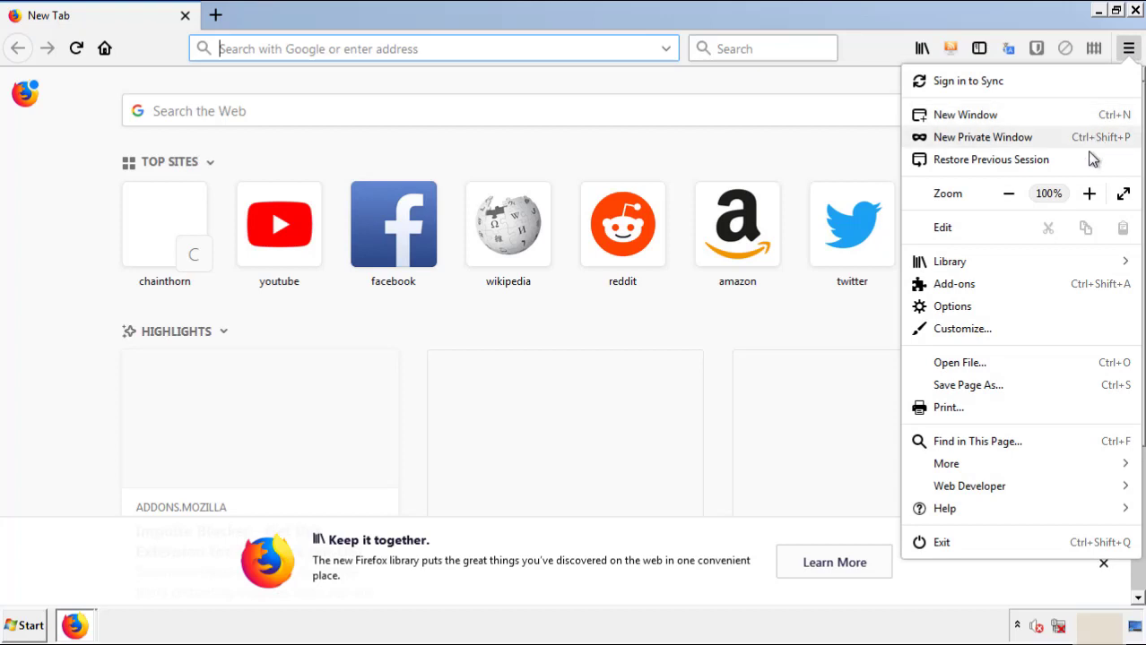
click(1059, 301)
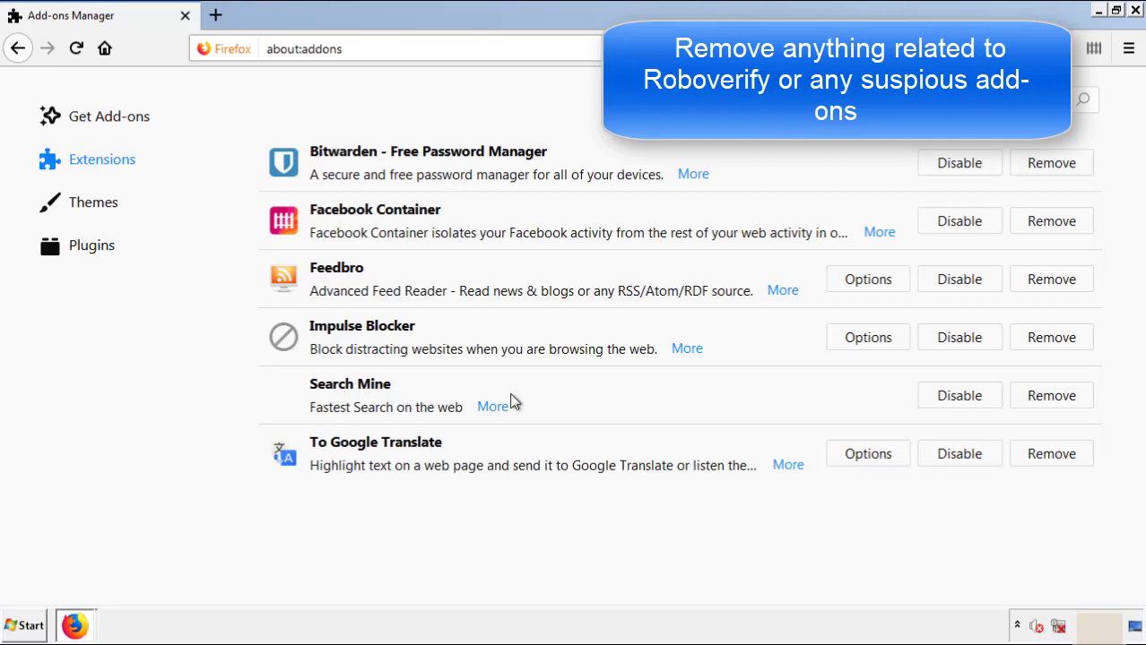
Remove the Search Mine extension from Firefox and close the browser
click(1047, 399)
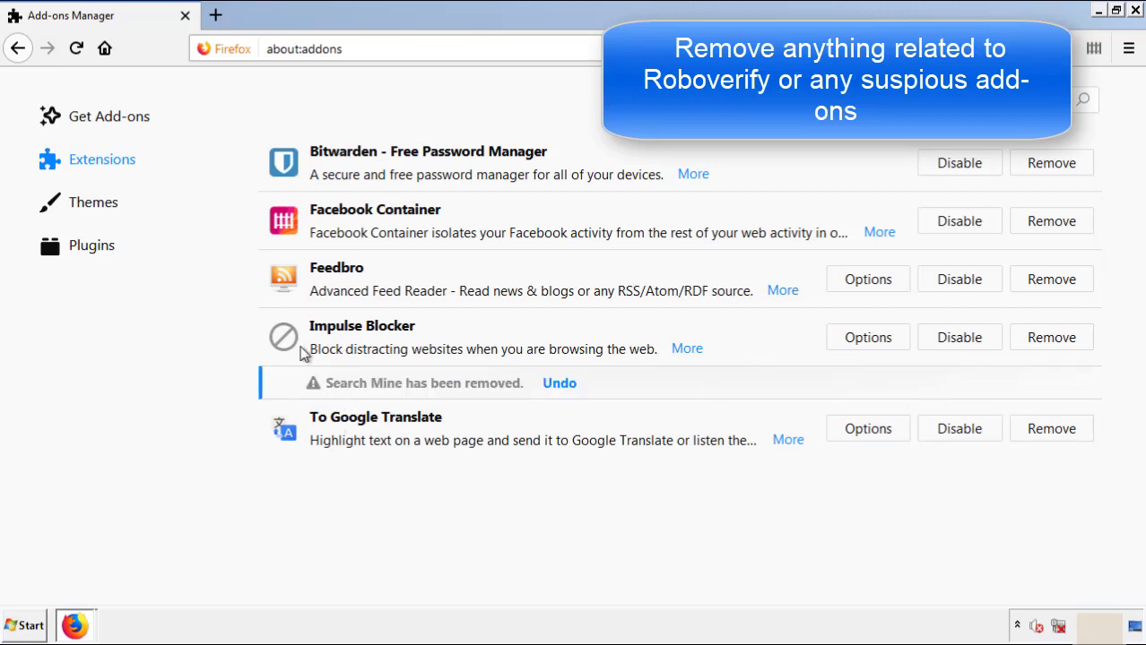
click(1135, 13)
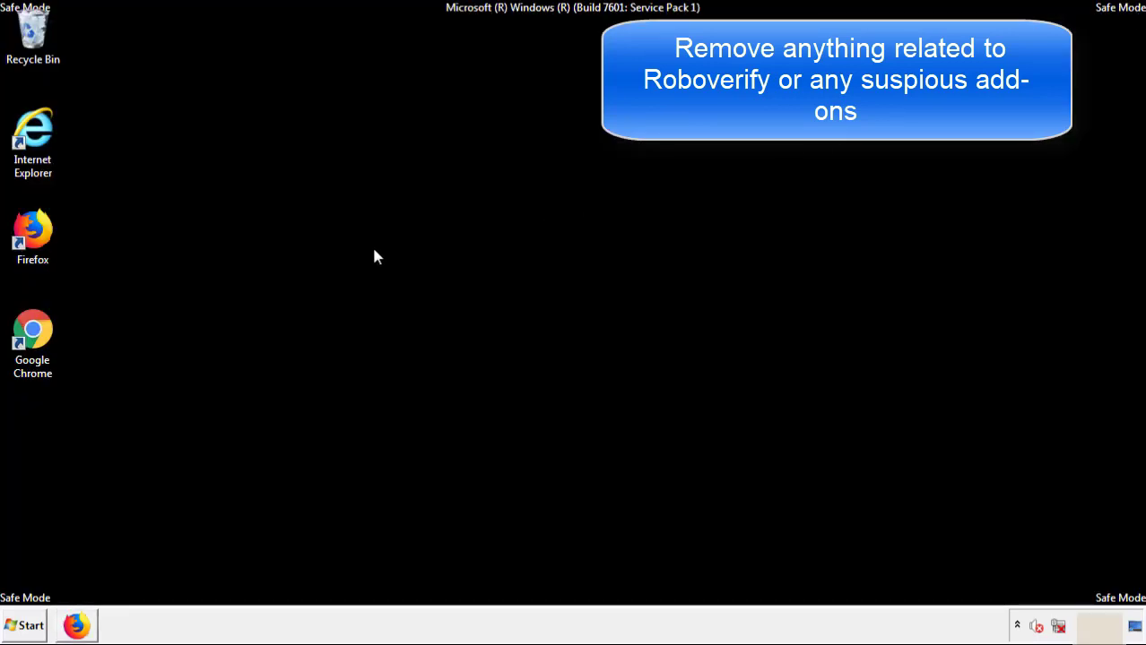
Launch Google Chrome and go to its Extensions page via More tools
double_click(32, 348)
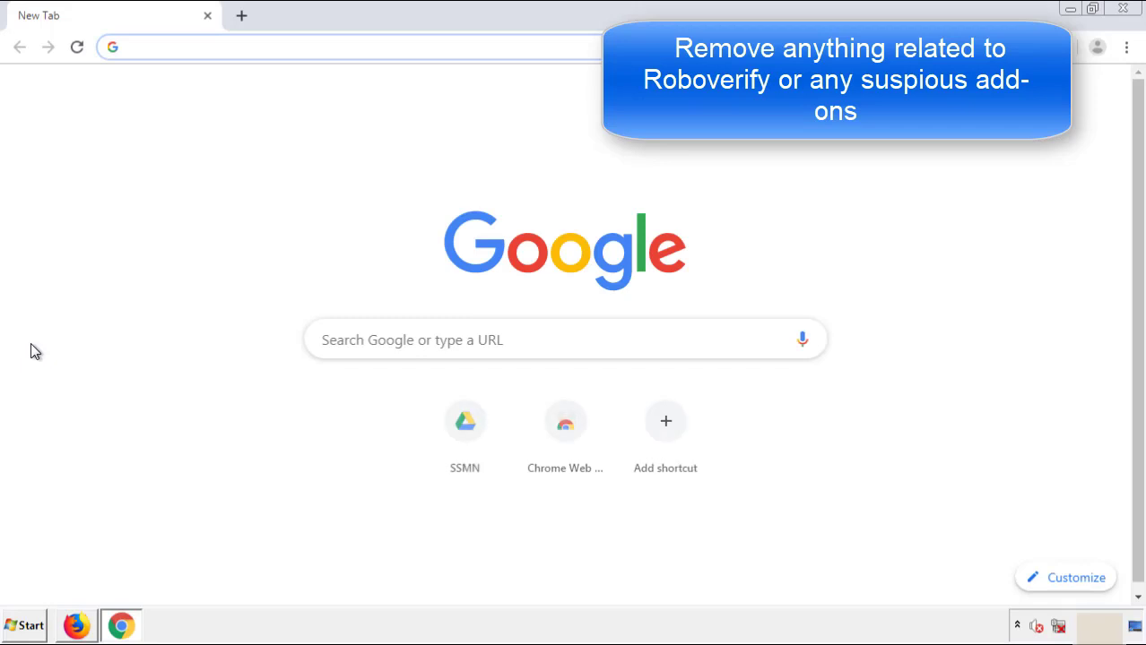
click(1126, 46)
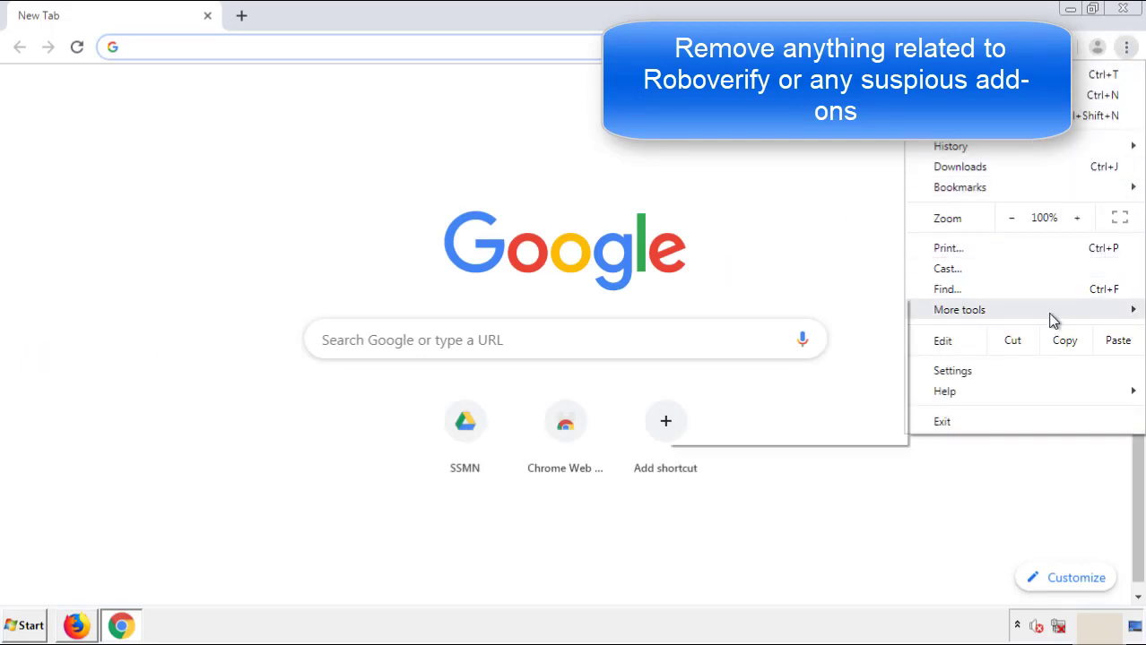
mouse_move(1028, 317)
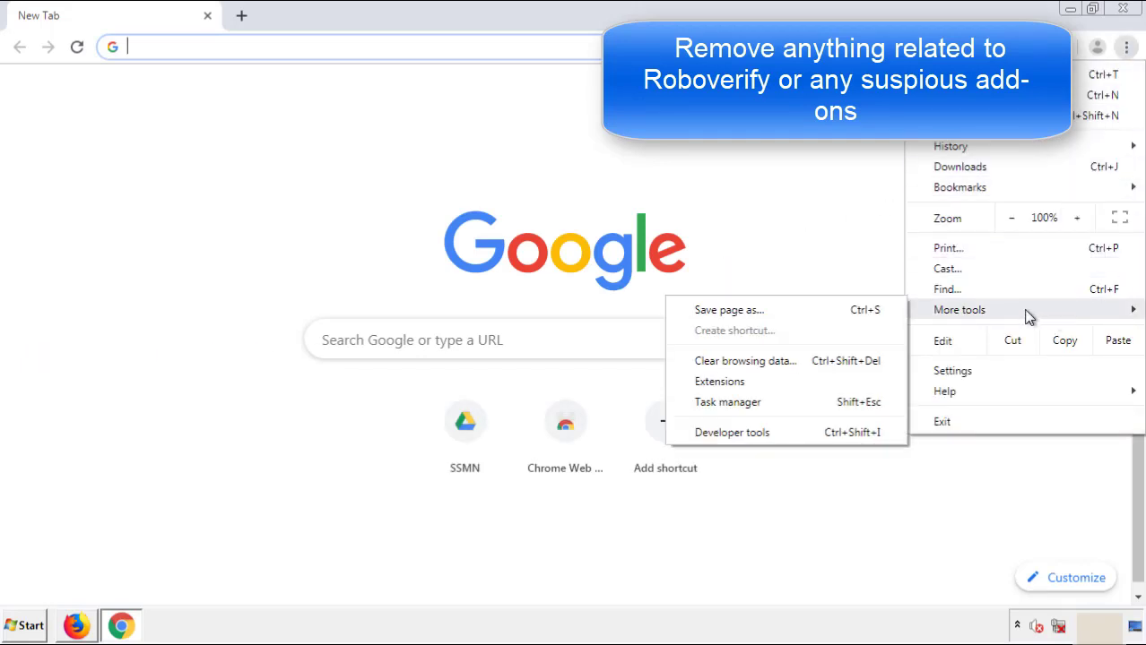
click(729, 381)
scroll(325, 299, down, 8)
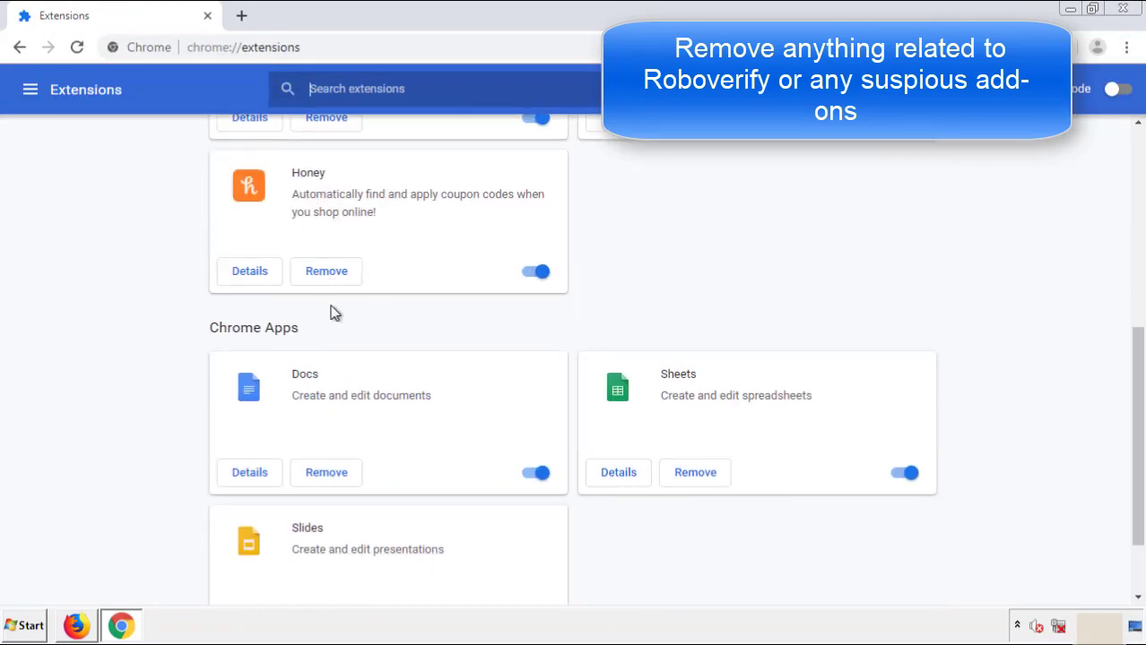
scroll(435, 322, up, 8)
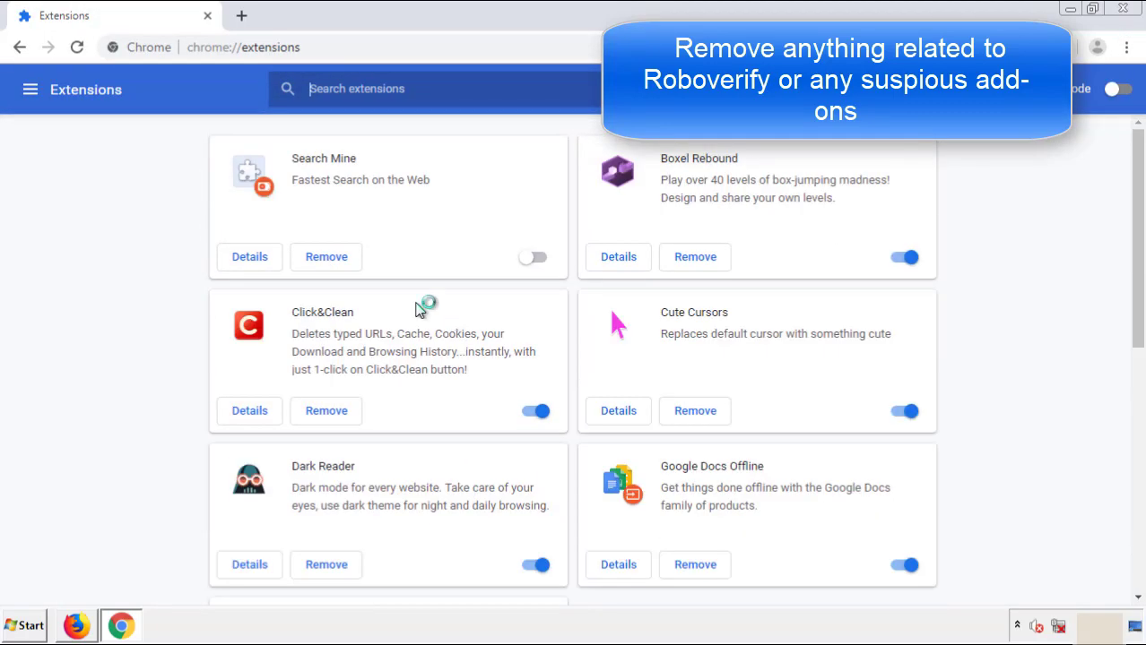
Remove the Search Mine extension, close Chrome, and bring up the Start menu
click(322, 260)
click(647, 145)
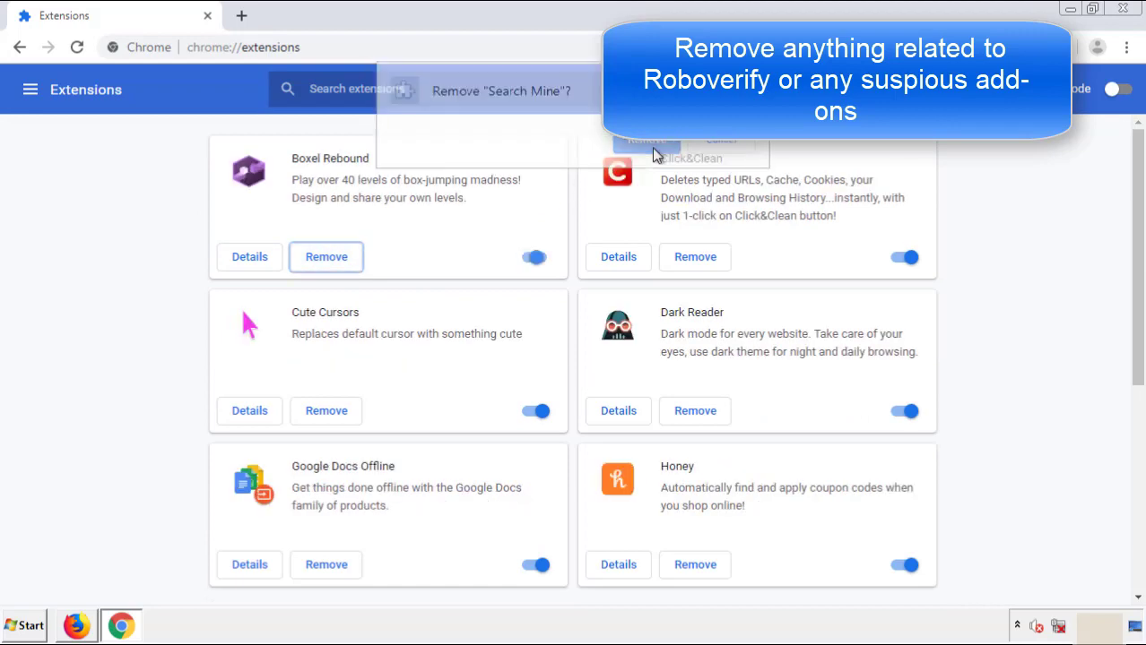
click(1134, 15)
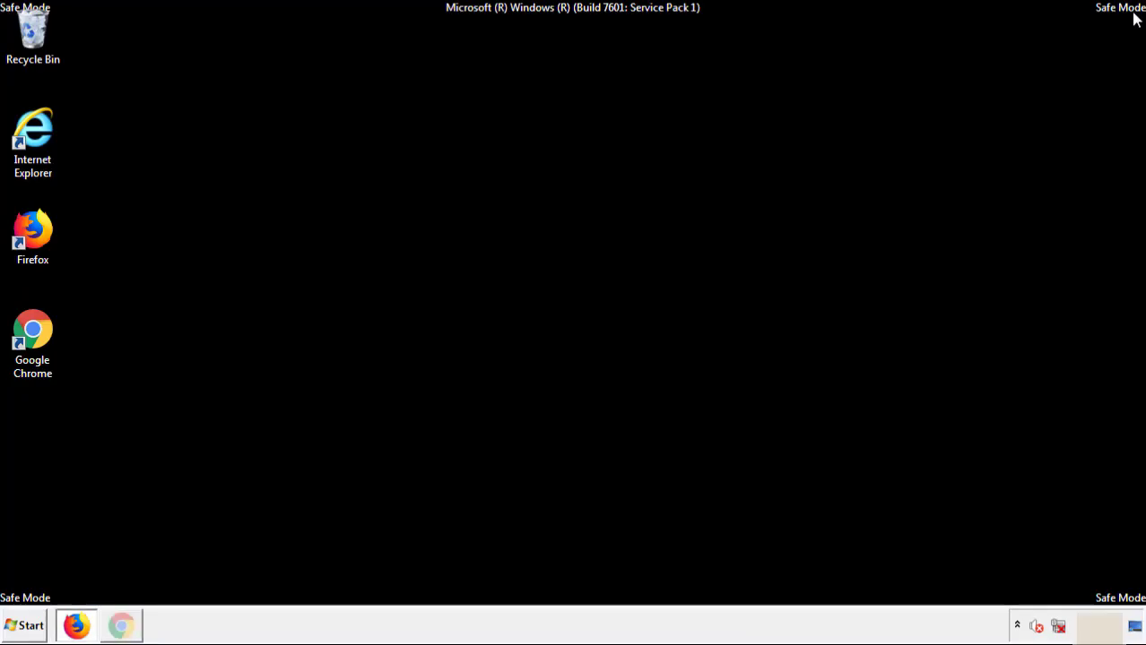
click(30, 627)
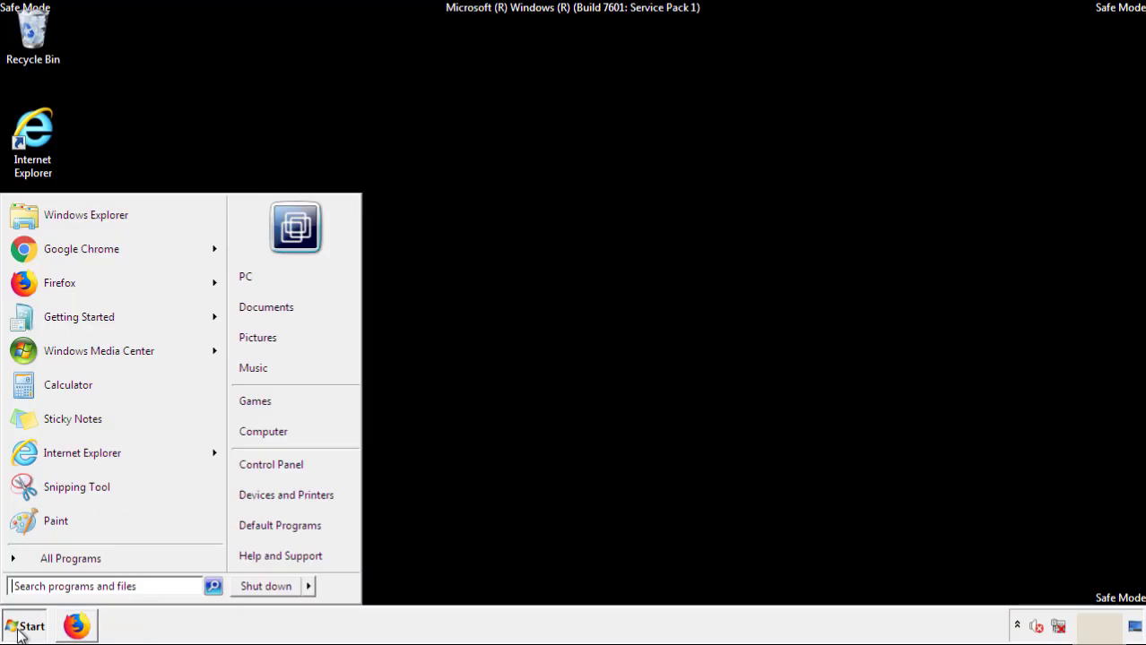